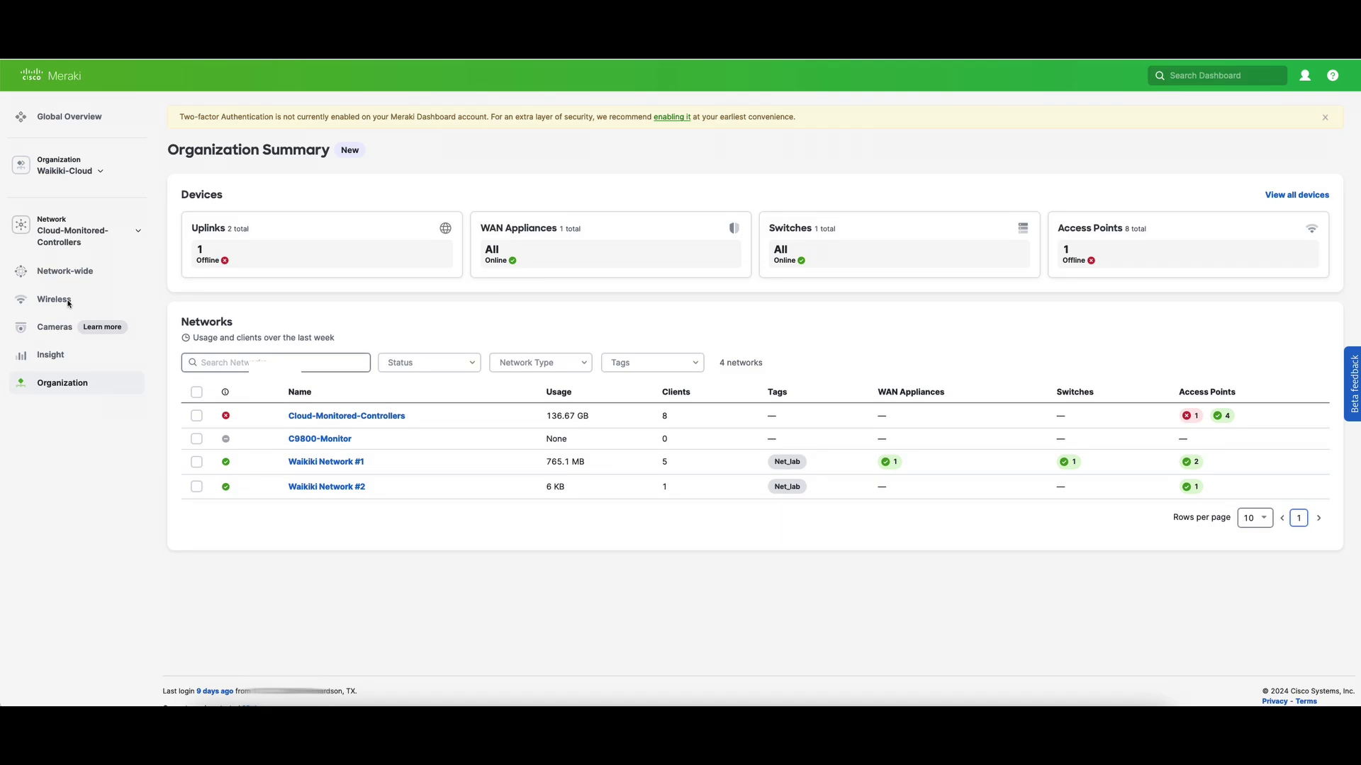
# Bring up the Wireless flyout menu from the Organization Summary sidebar
pyautogui.moveTo(63, 303)
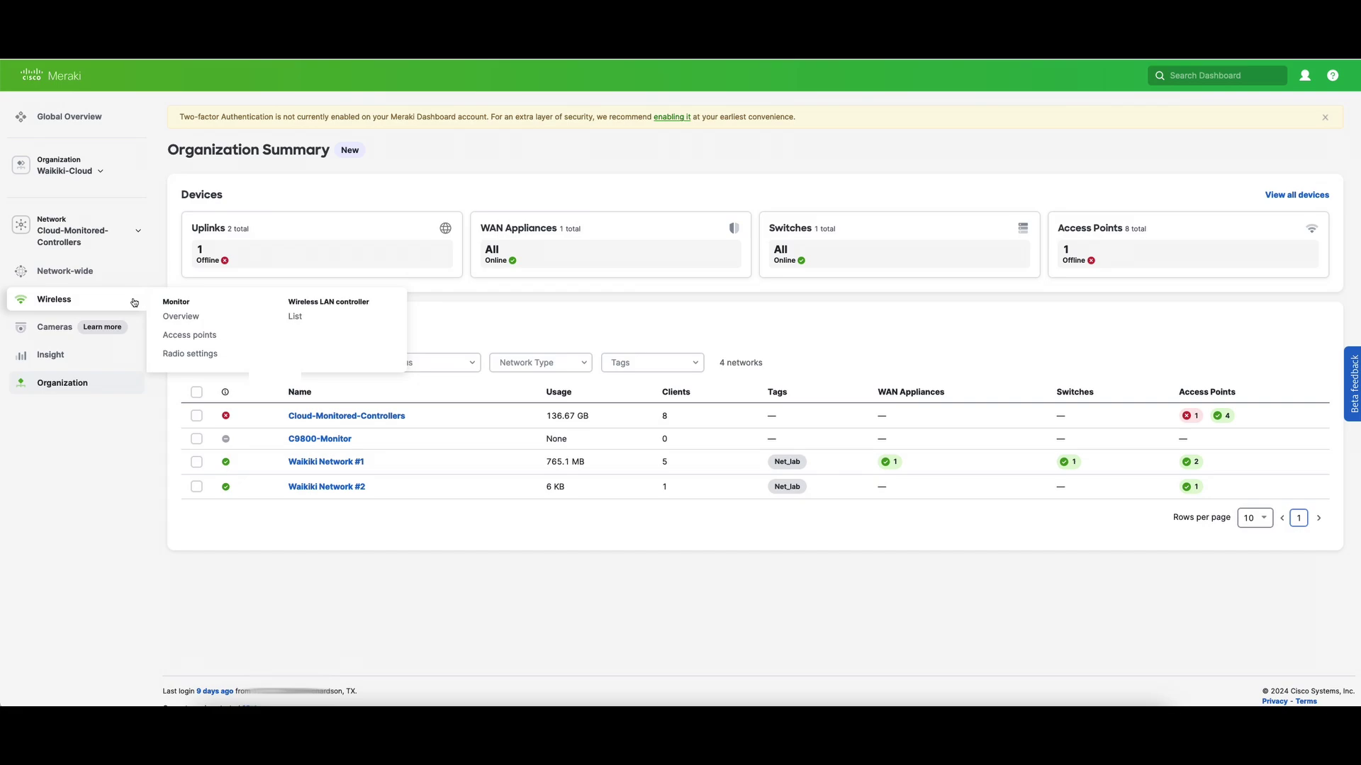
# Open the 9800-L-2 controller from the Wireless LAN Controllers list
pyautogui.click(297, 319)
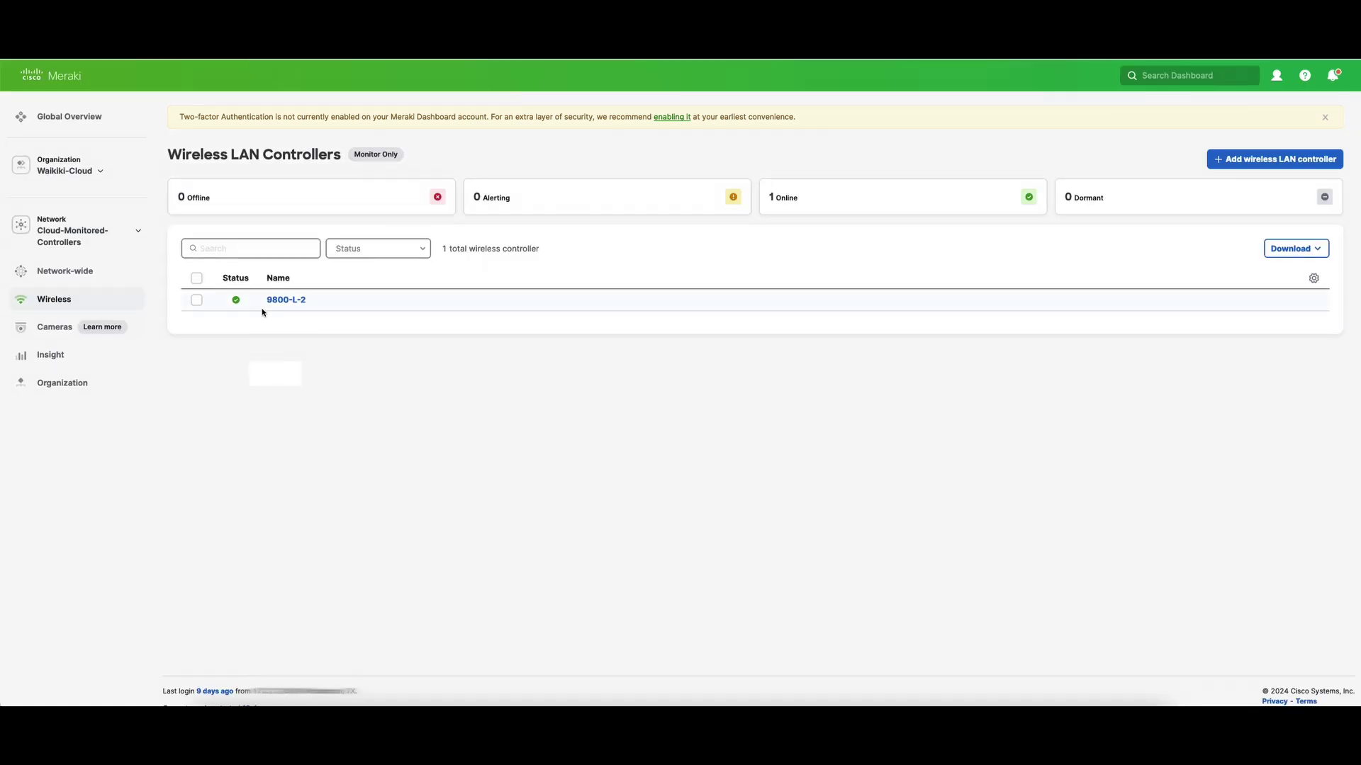
pyautogui.click(290, 303)
pyautogui.click(289, 303)
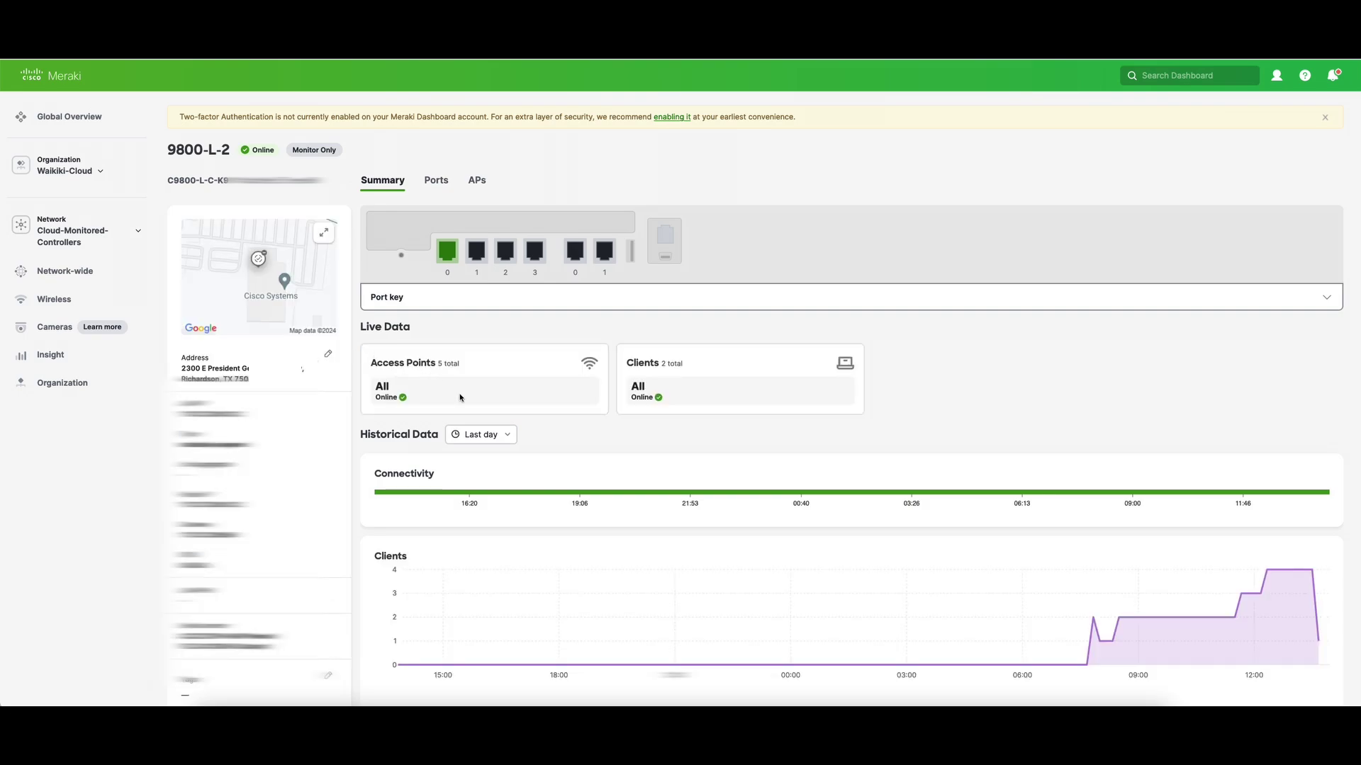
# Review 9800-L-2's summary charts: 5 access points, 2 clients, CPU near 5.43%
pyautogui.scroll(-5, 461, 398)
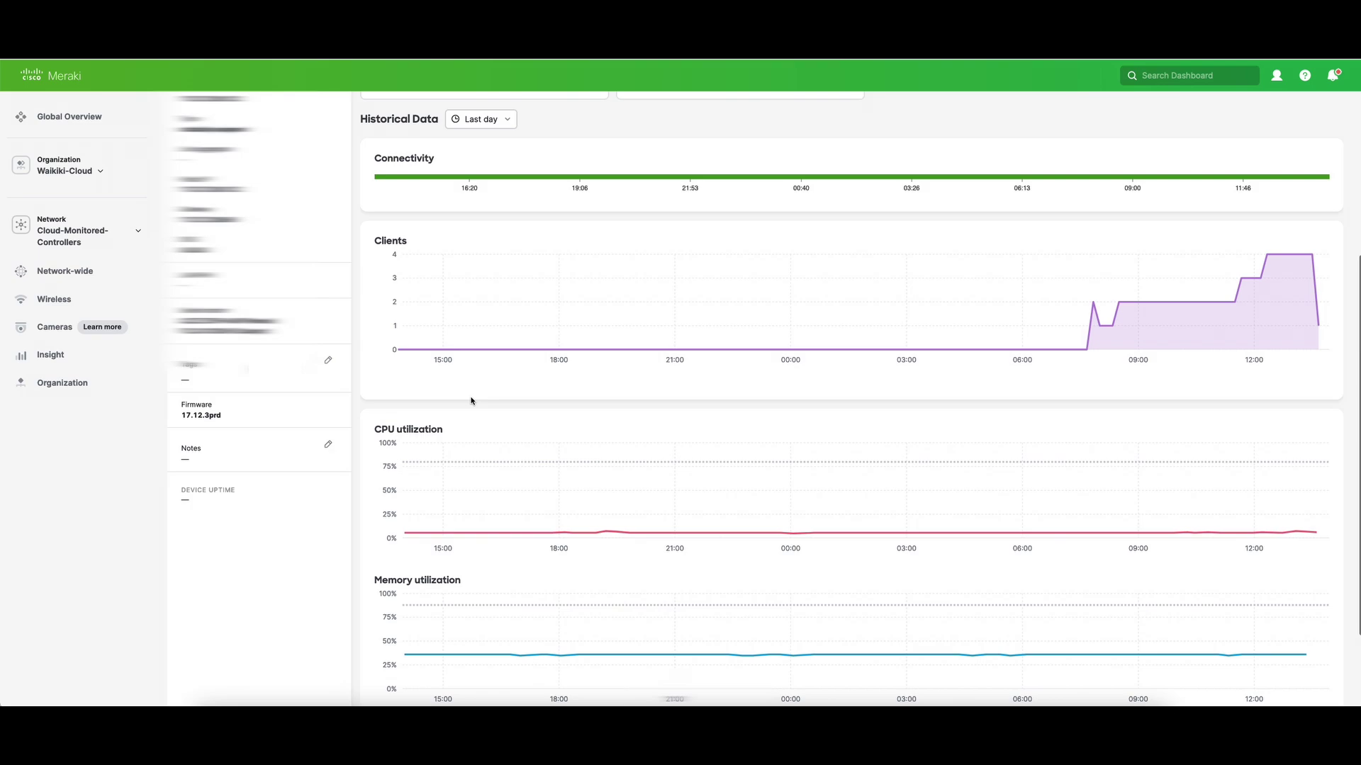
pyautogui.scroll(-2, 471, 401)
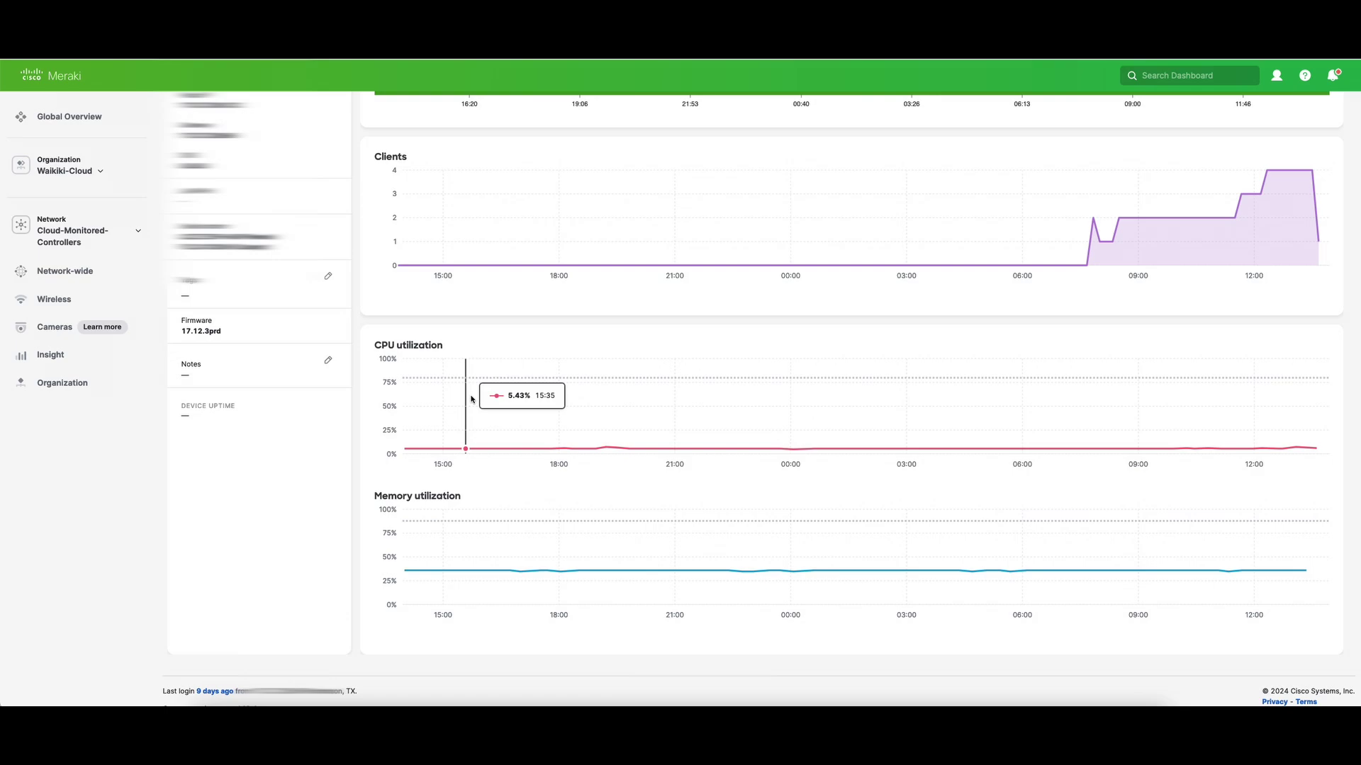
pyautogui.scroll(4, 472, 399)
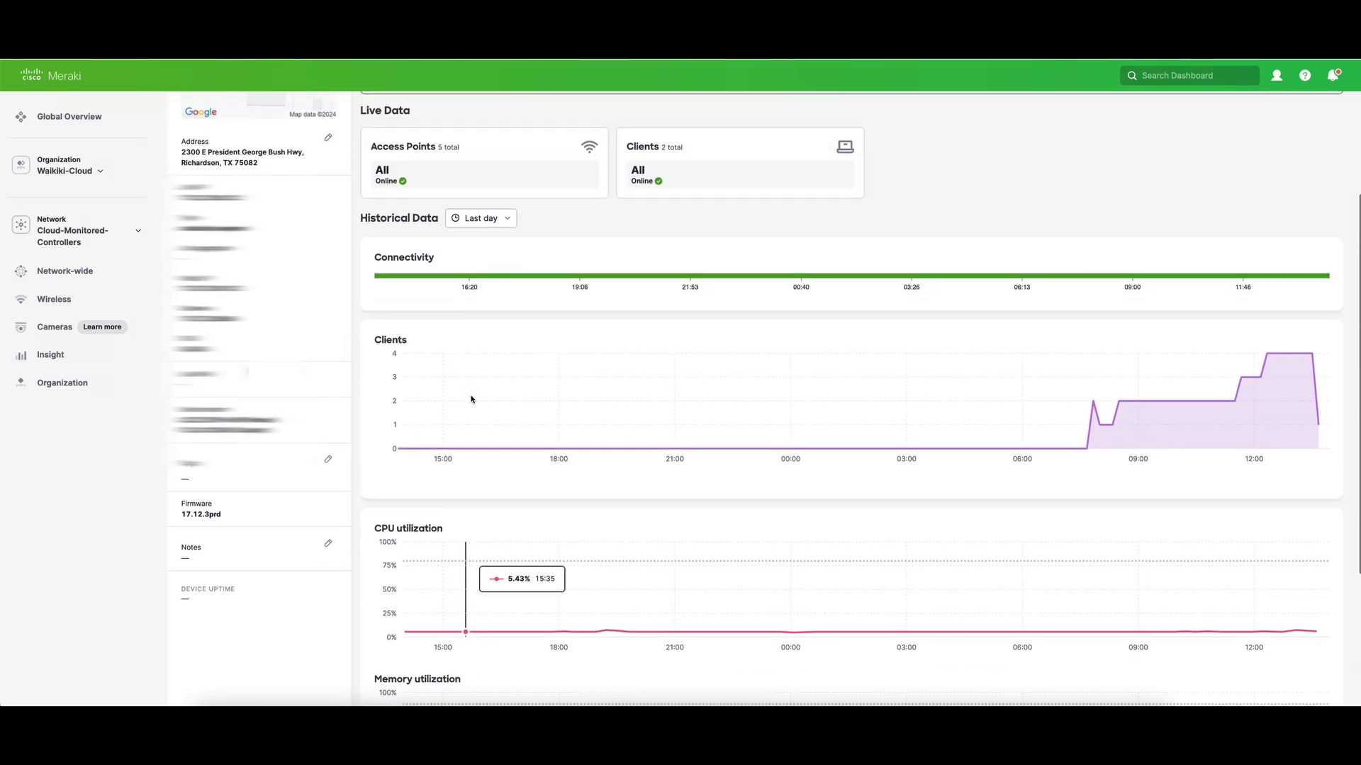
pyautogui.scroll(3, 471, 399)
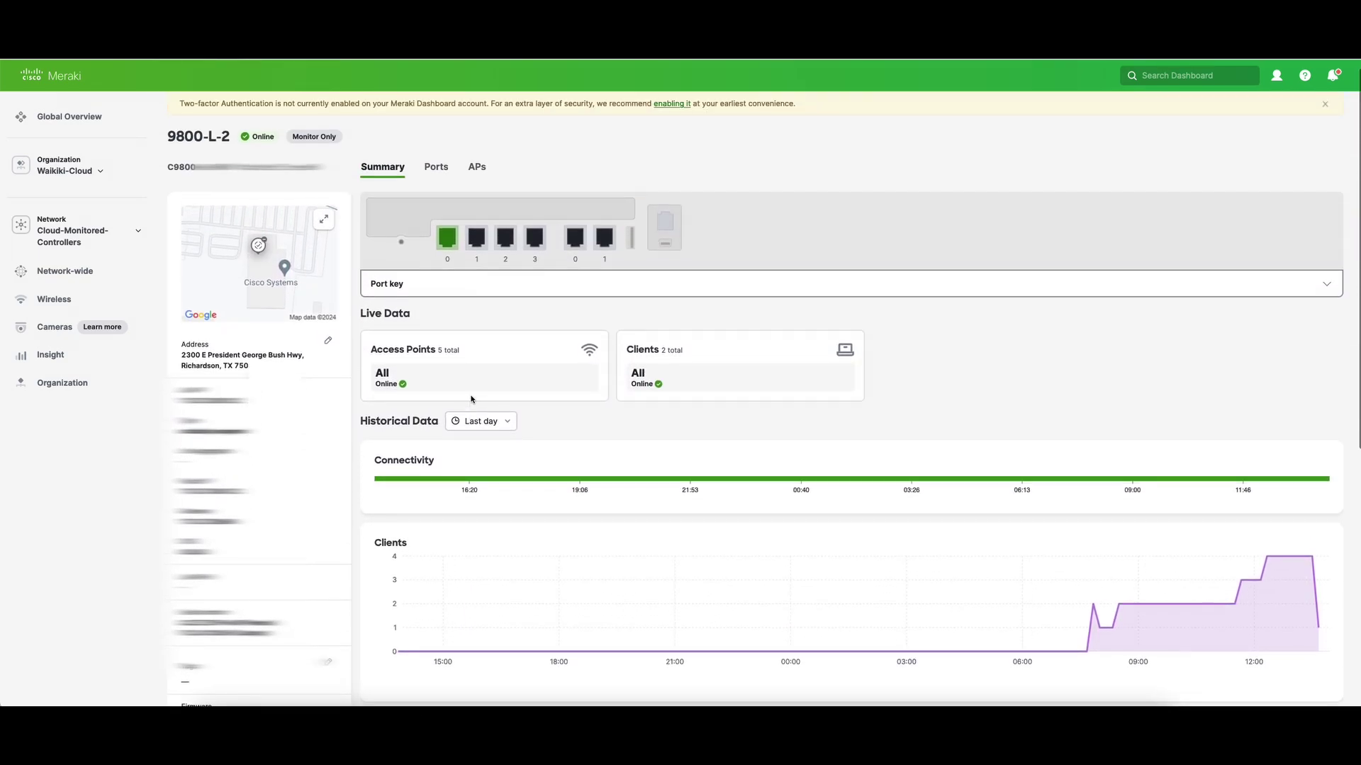
# Show 9800-L-2's port traffic for the last week, then list its 5 access points
pyautogui.click(436, 171)
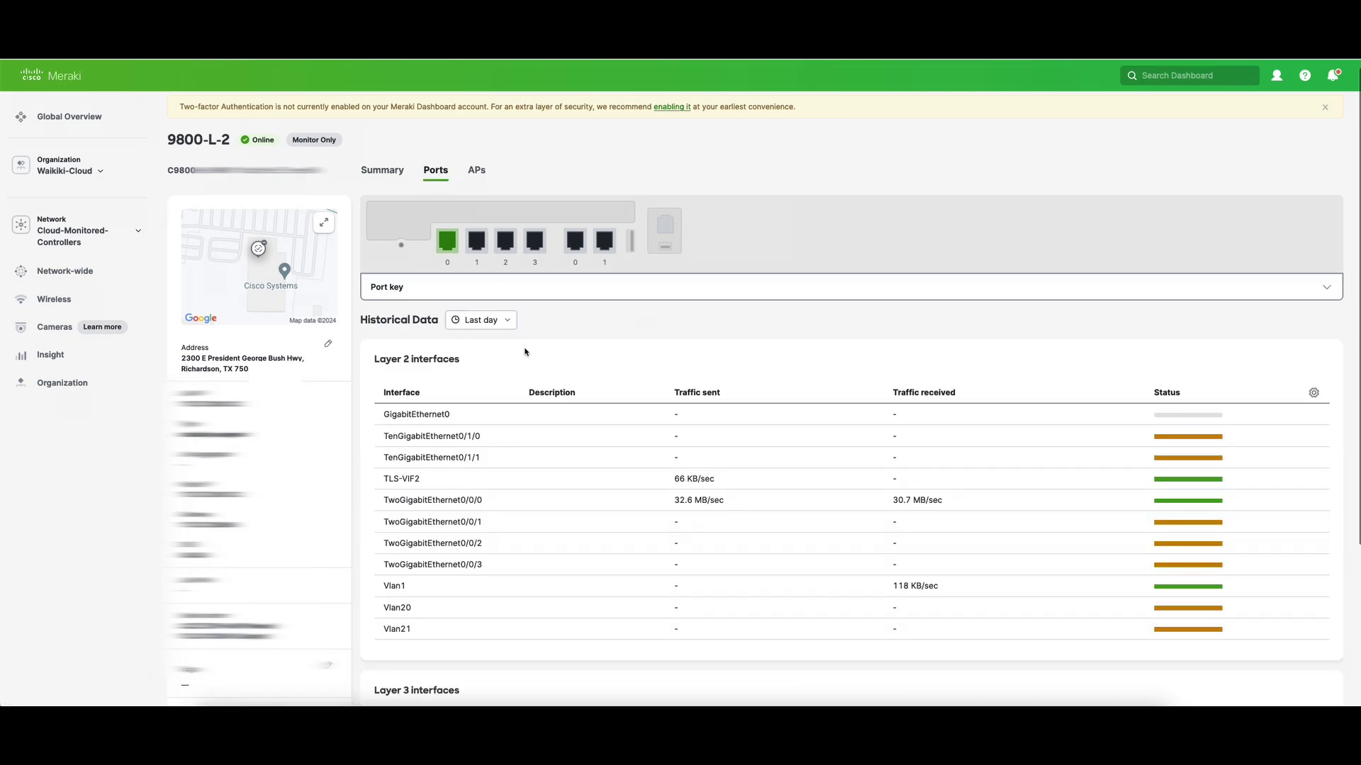
pyautogui.click(504, 320)
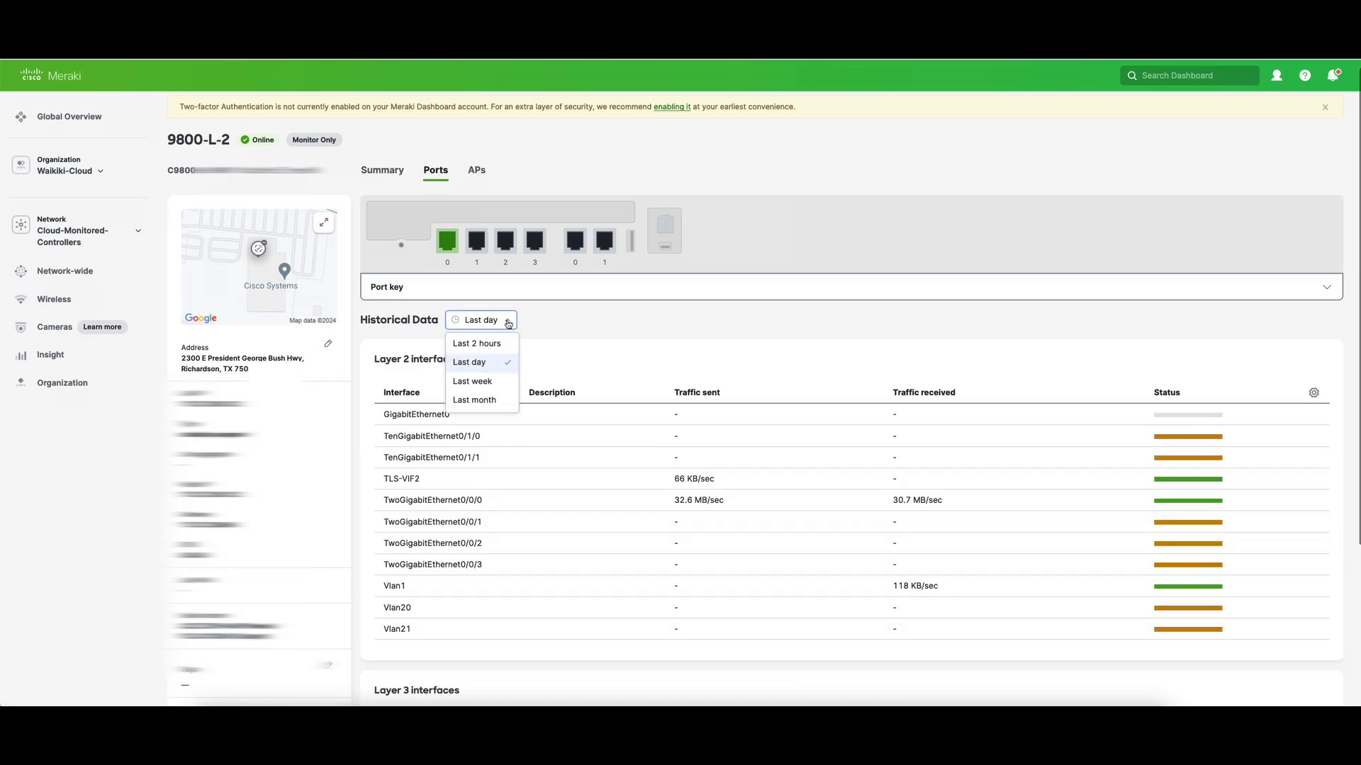
pyautogui.click(476, 381)
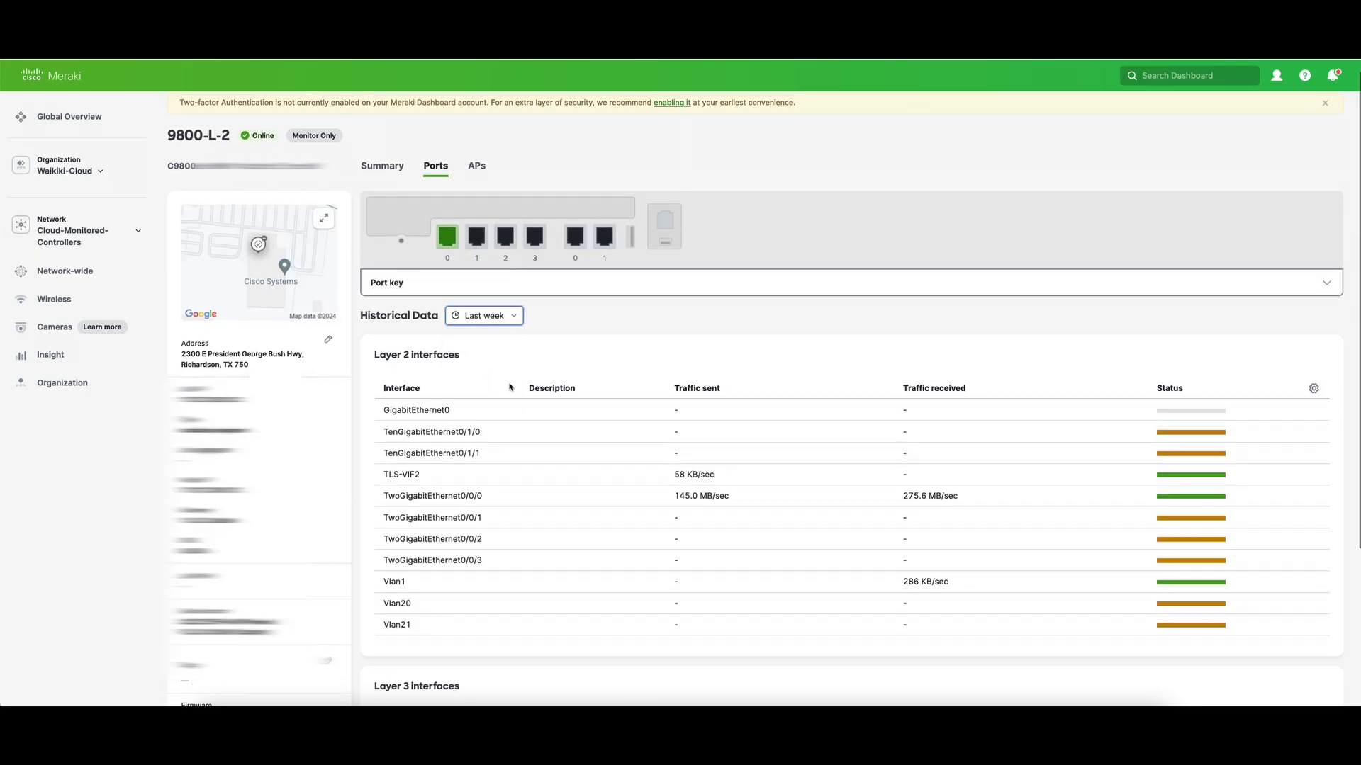
pyautogui.scroll(-3, 509, 387)
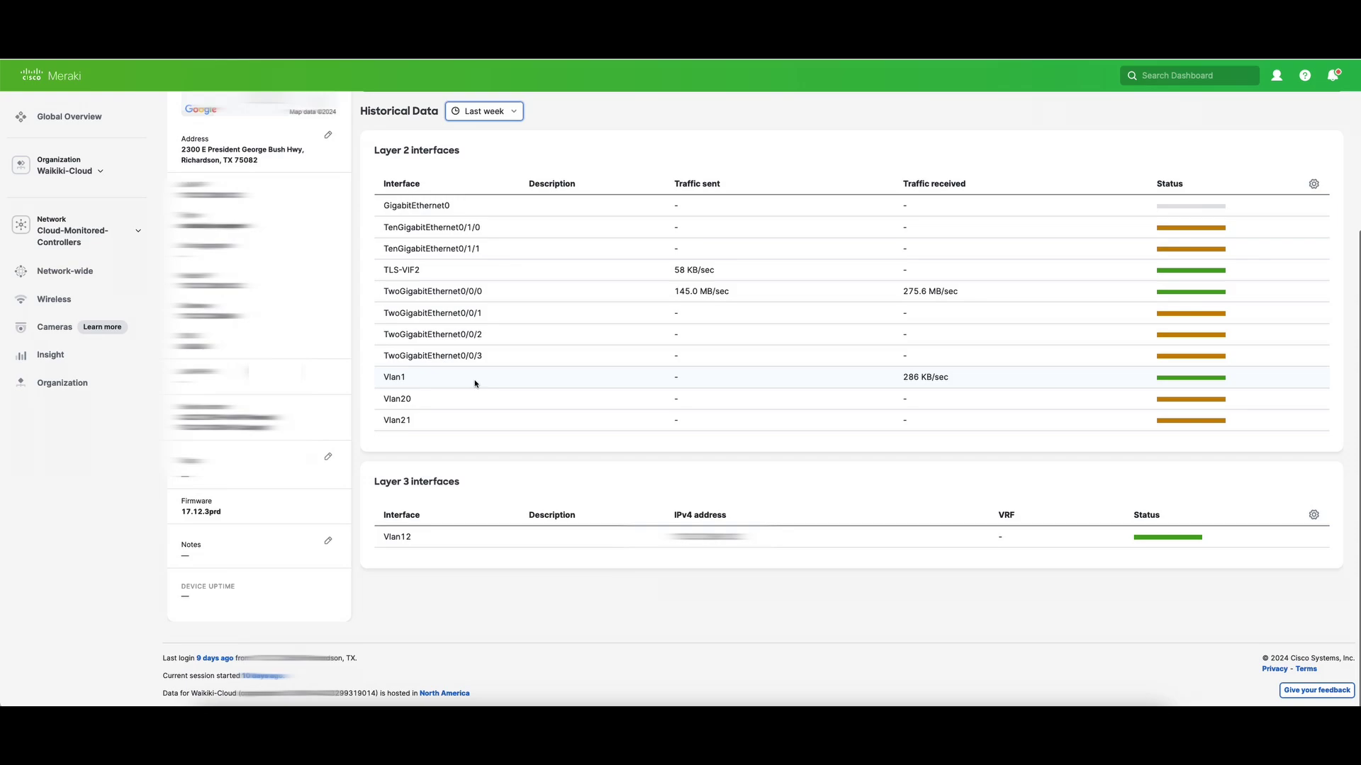
pyautogui.scroll(3, 475, 383)
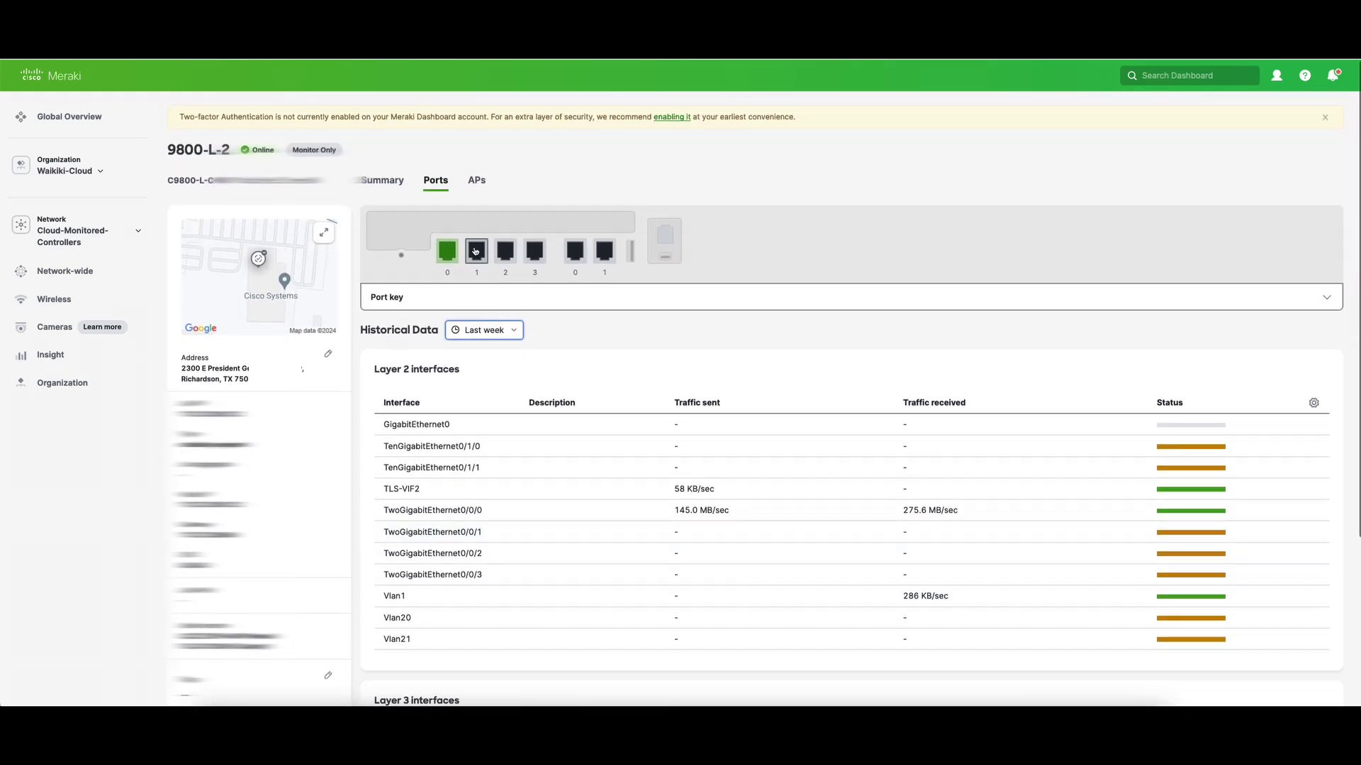
pyautogui.click(477, 182)
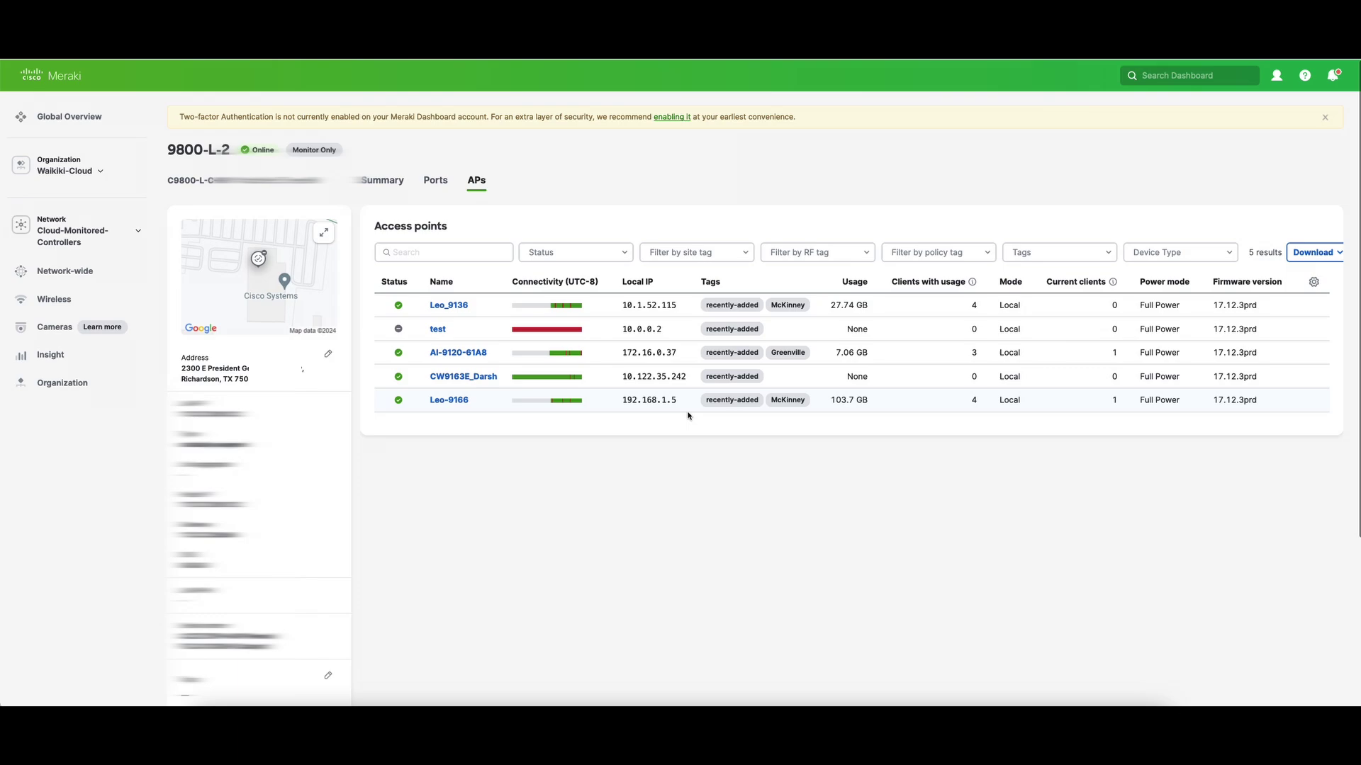
# Show Leo-9166's device history for the last week and open its 3.7 GB client
pyautogui.click(440, 403)
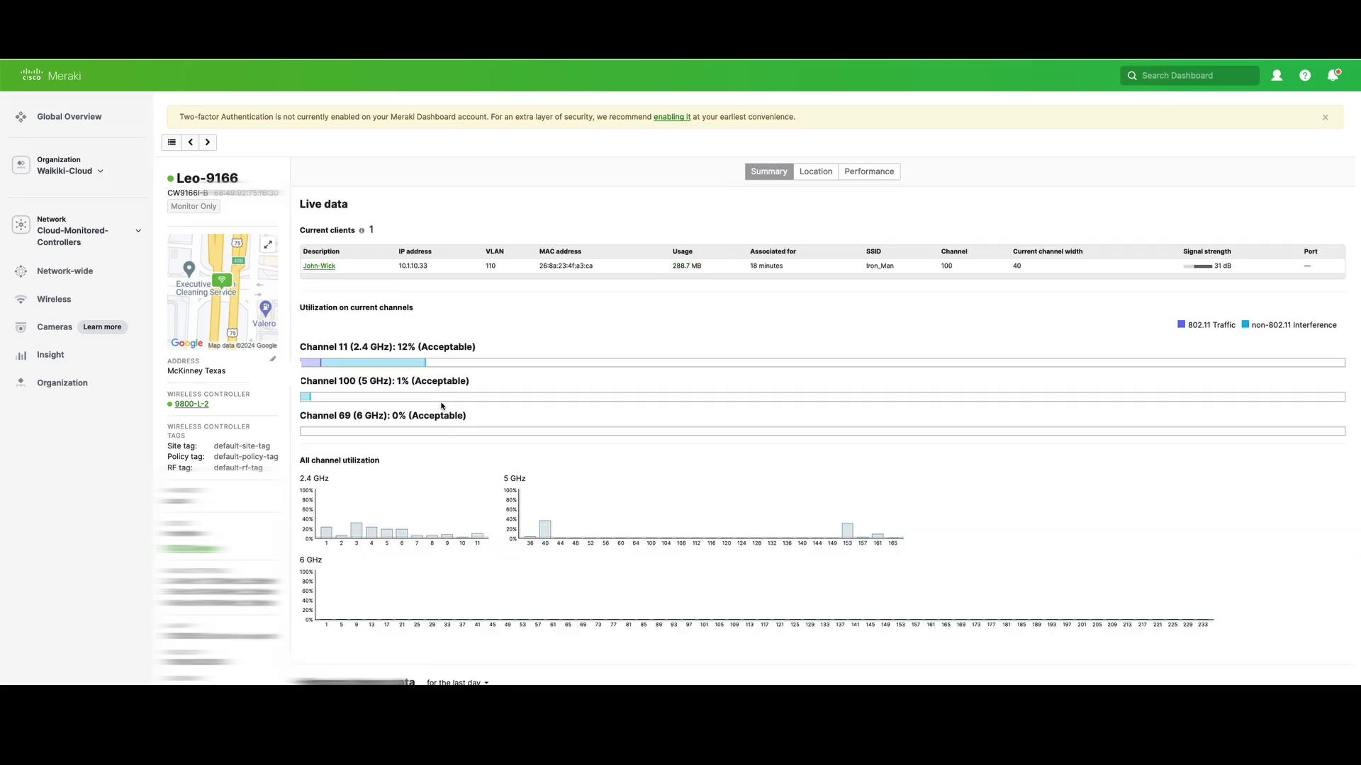
pyautogui.scroll(-5, 441, 406)
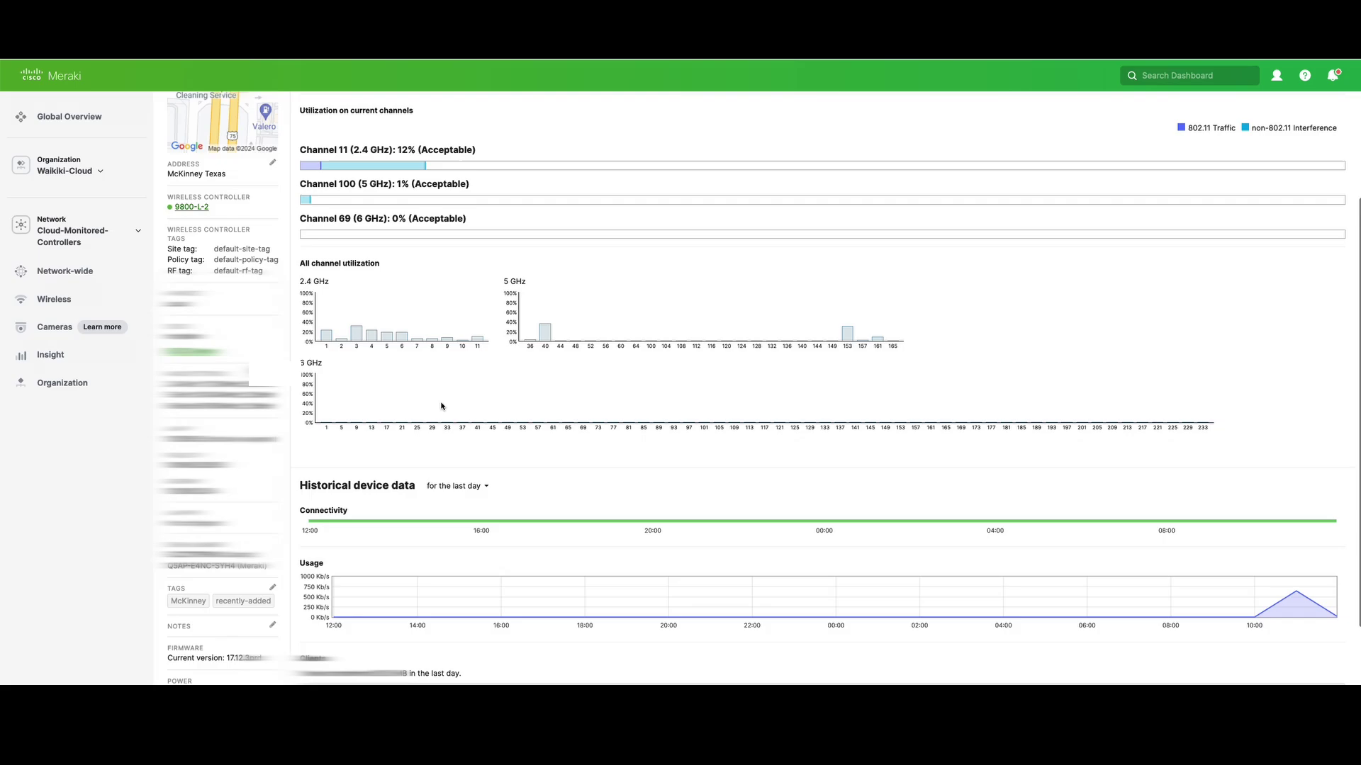
pyautogui.click(457, 466)
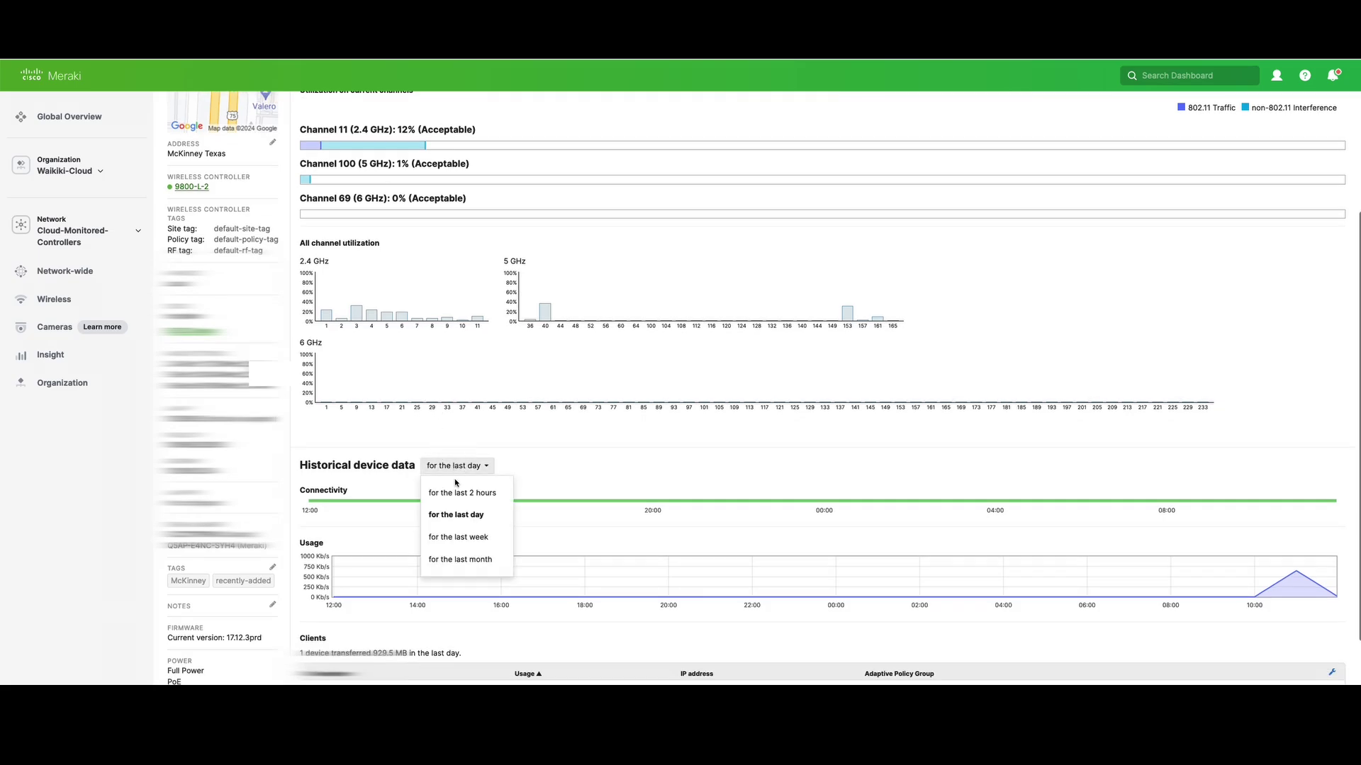
pyautogui.click(467, 538)
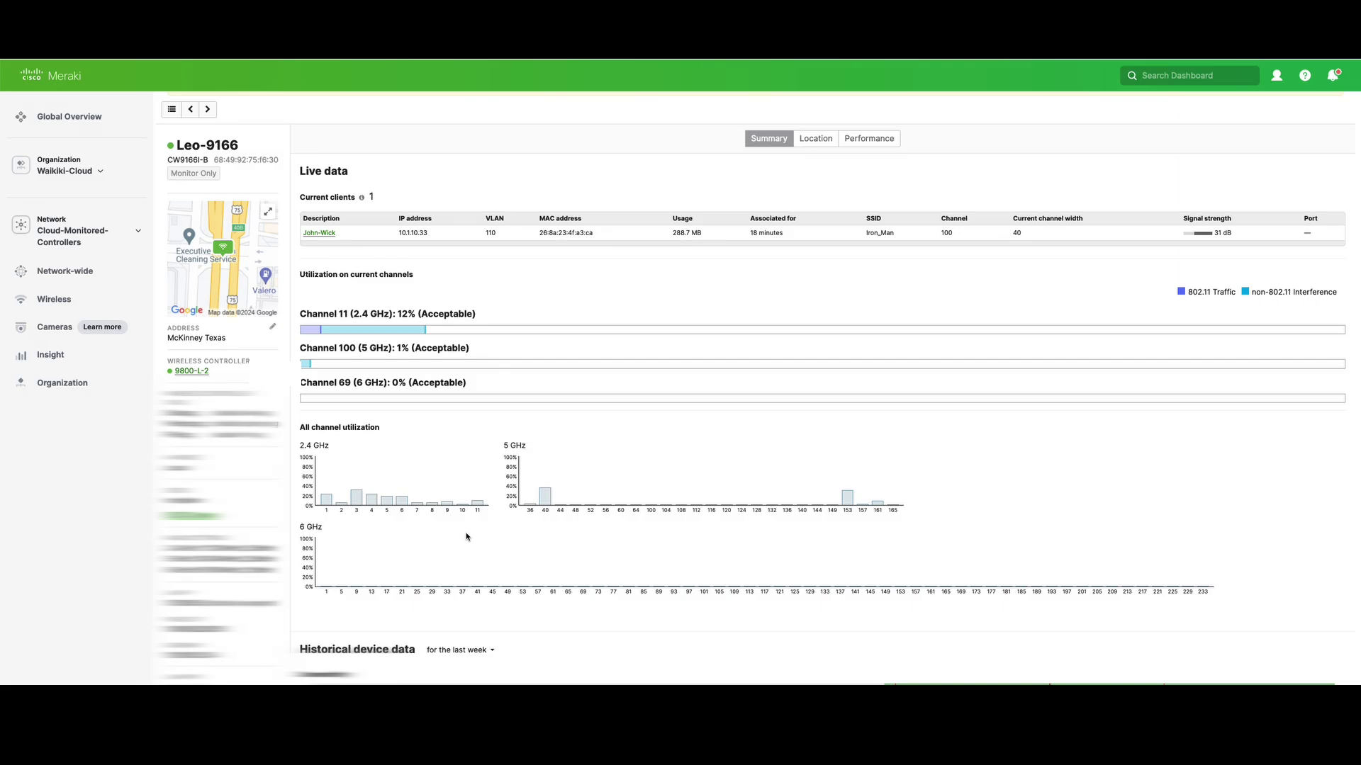
pyautogui.scroll(-5, 467, 536)
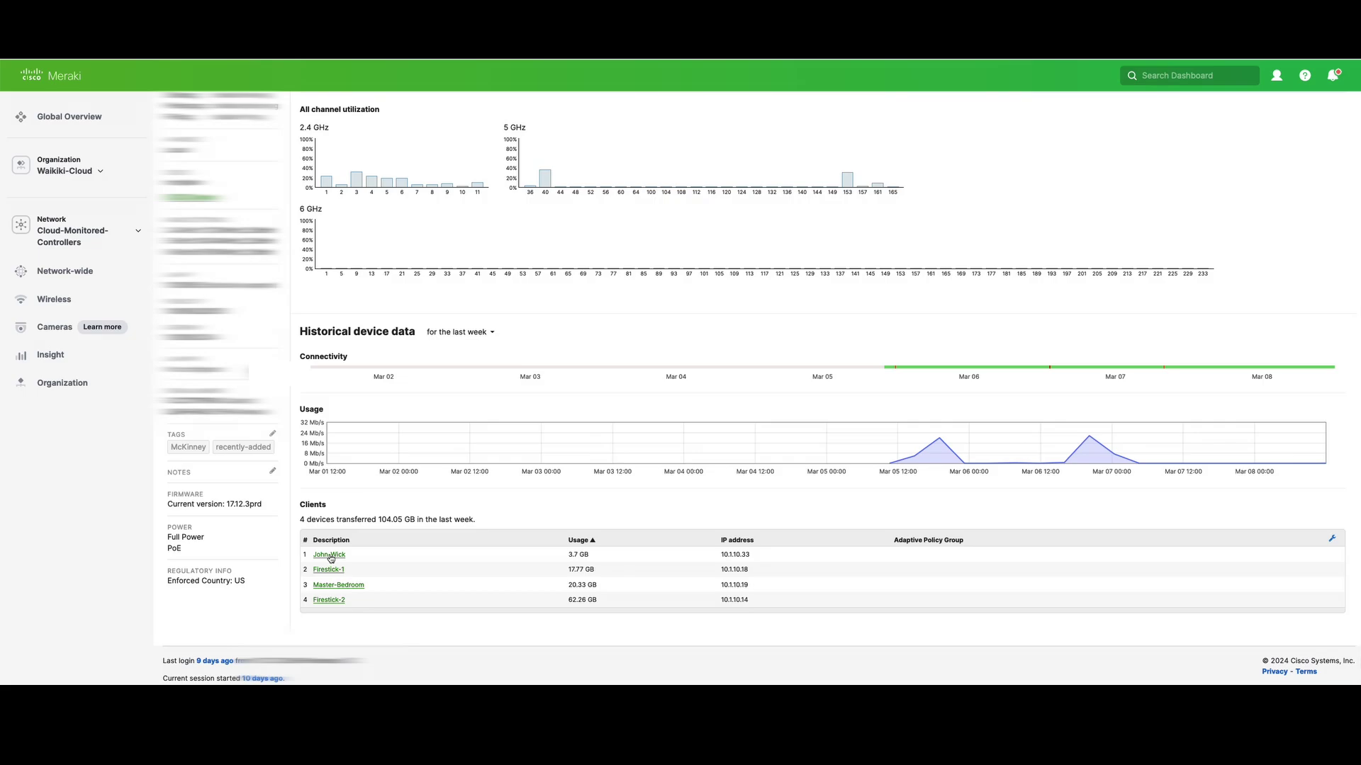
pyautogui.click(330, 554)
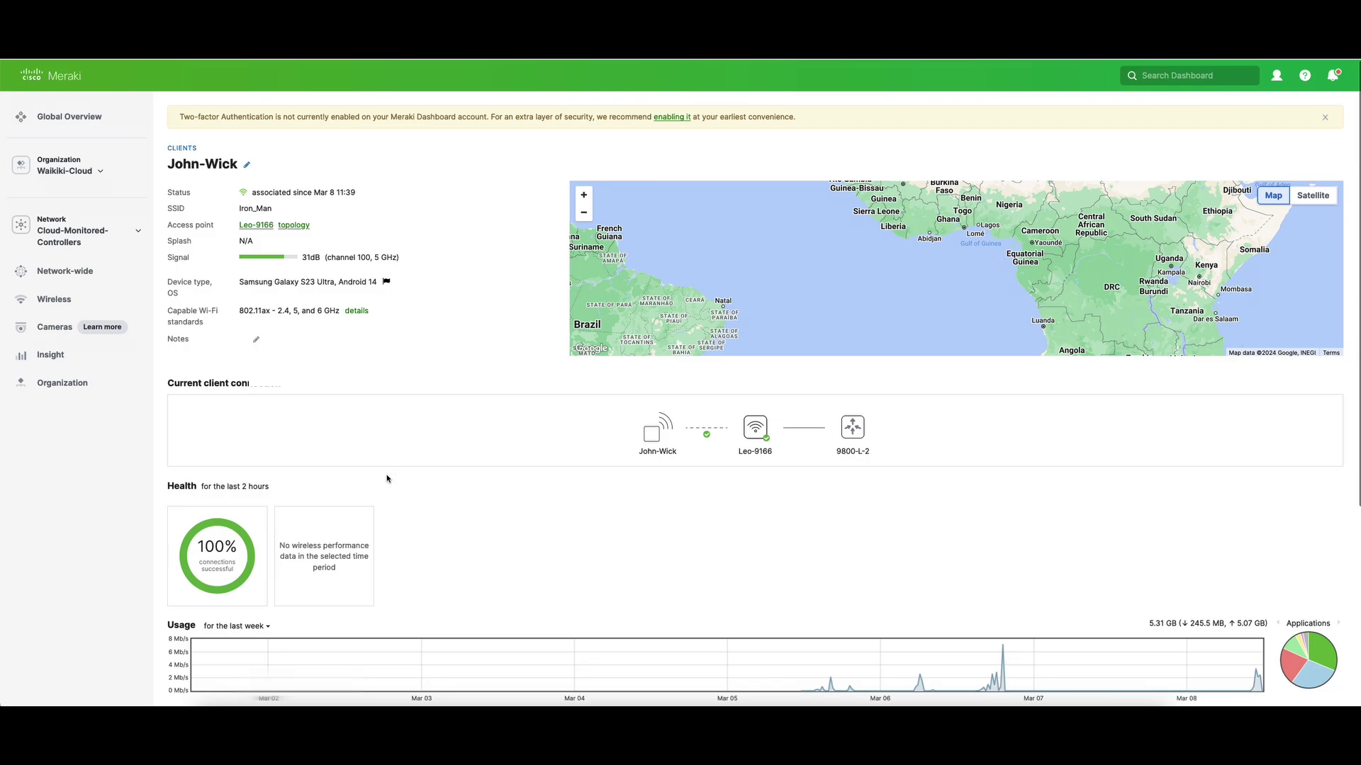
# Review the client's connection path and 5.31 GB weekly usage, then bring up the Wireless menu
pyautogui.scroll(-1, 400, 478)
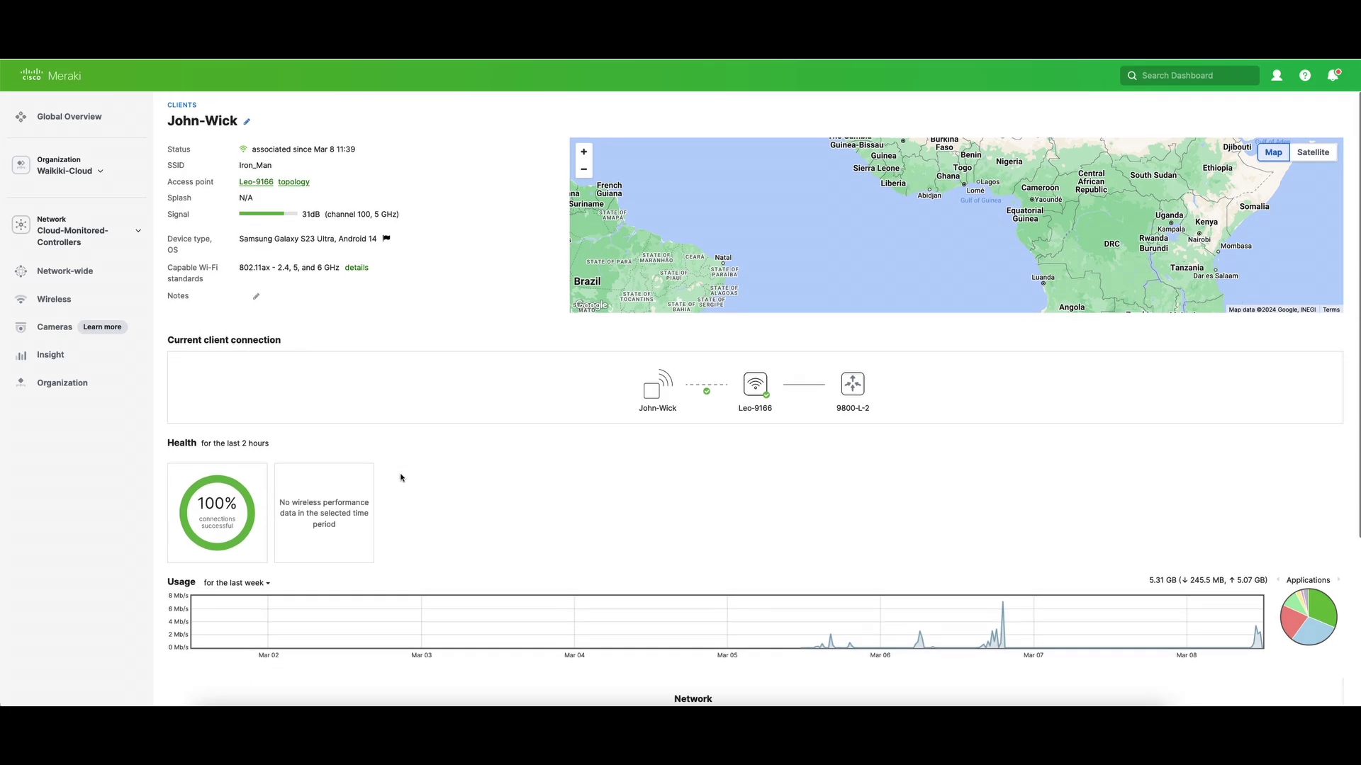
pyautogui.scroll(1, 401, 478)
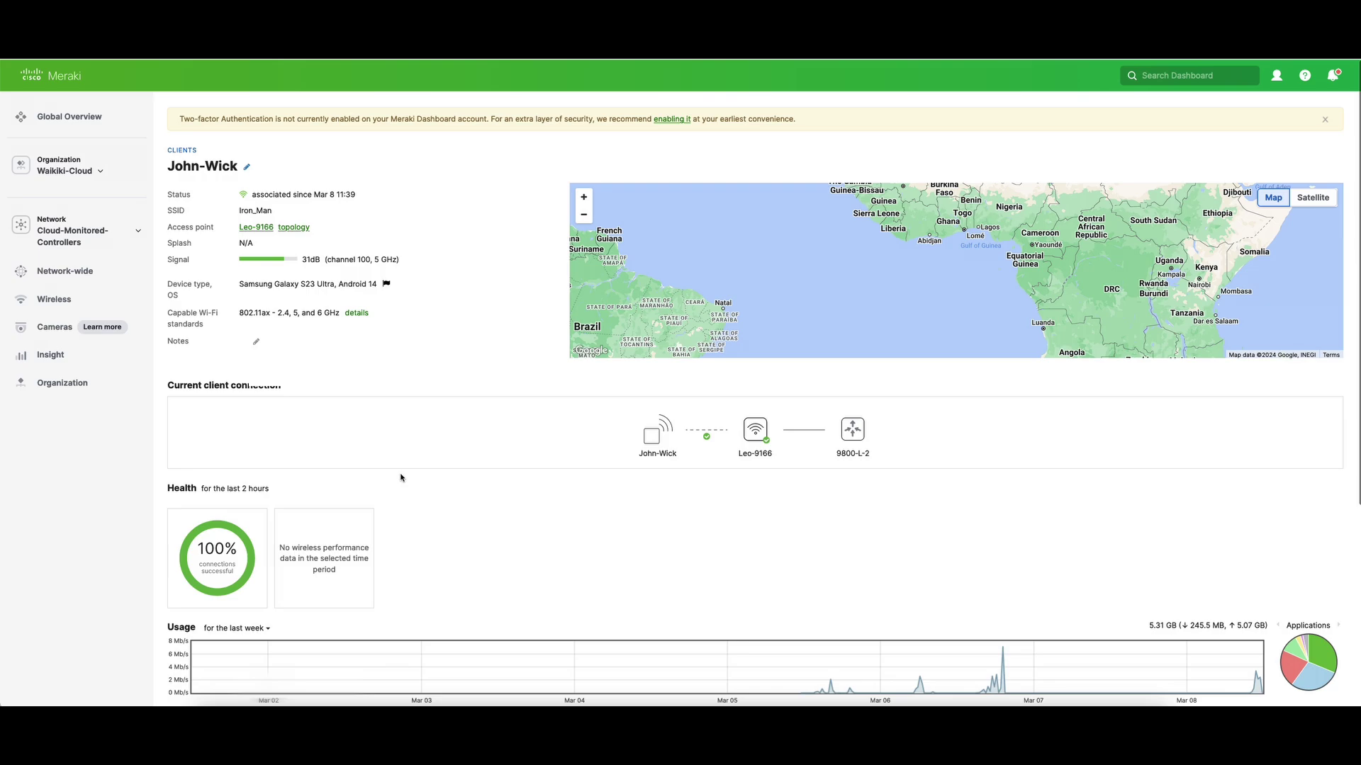
pyautogui.scroll(-1, 401, 478)
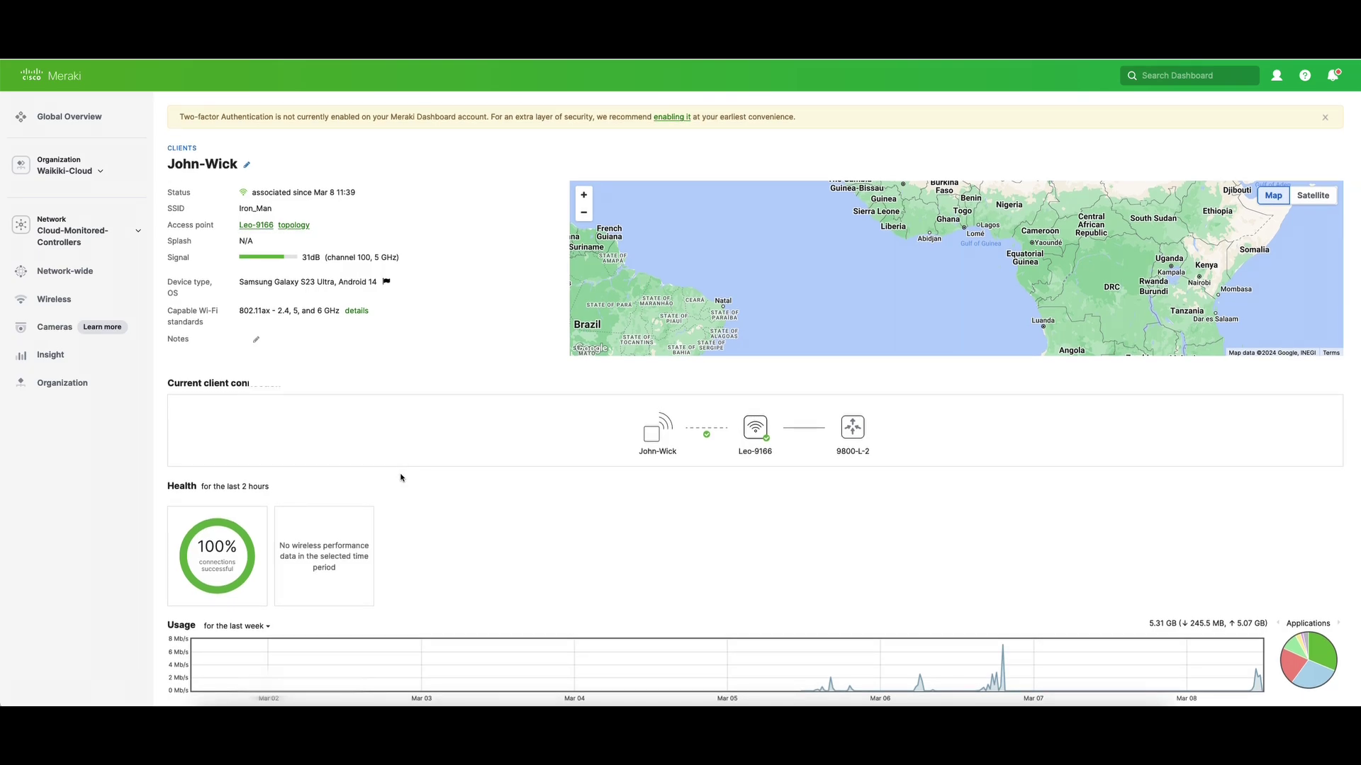
pyautogui.moveTo(67, 304)
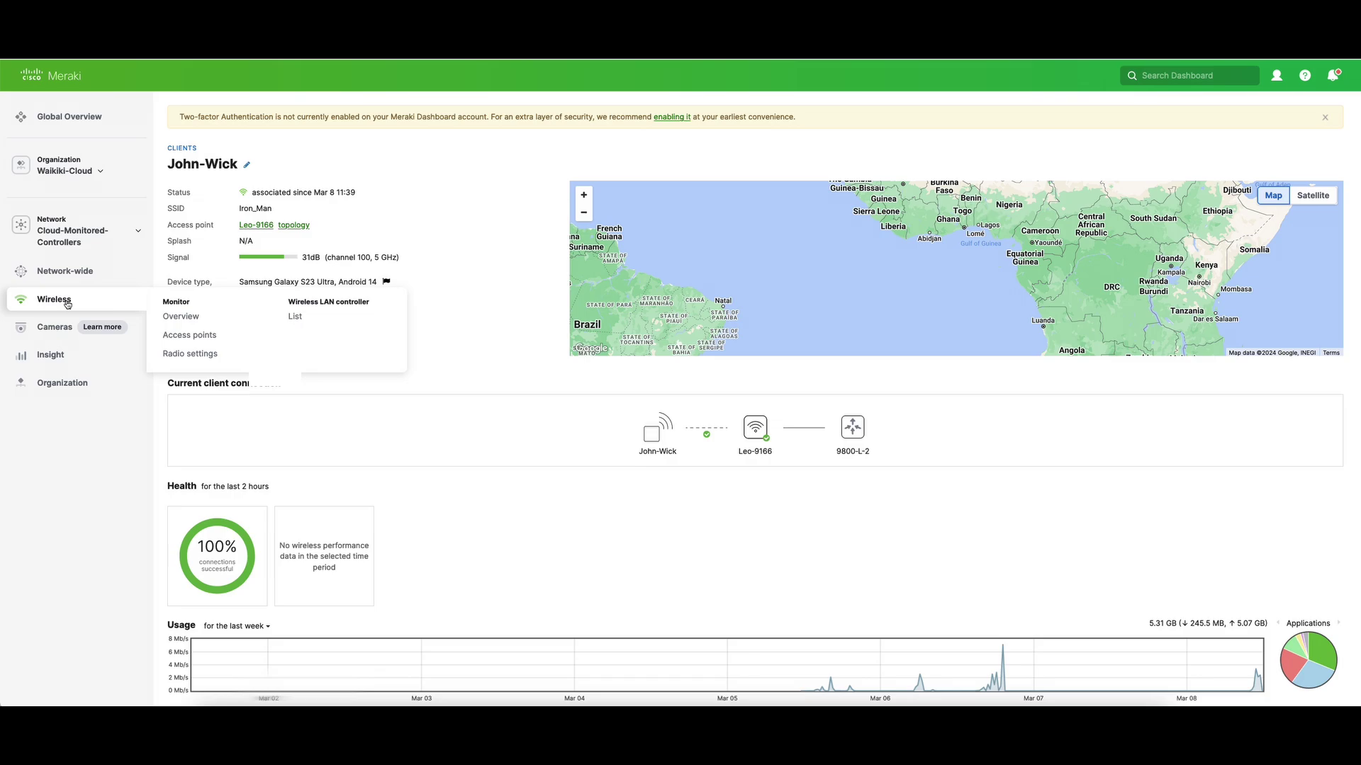
# Go from Wireless LAN Controllers through 9800-L-2's APs tab to access point Leo-9166
pyautogui.click(295, 320)
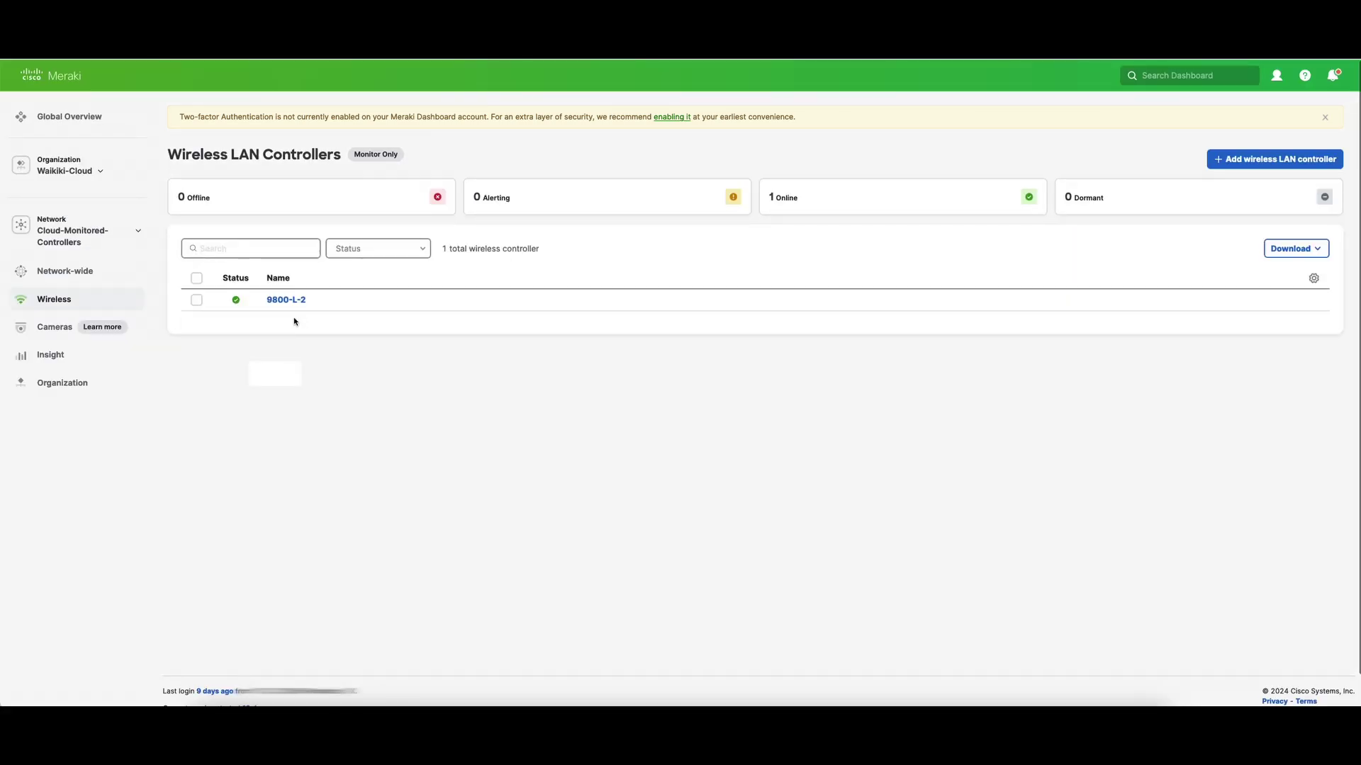
pyautogui.click(290, 305)
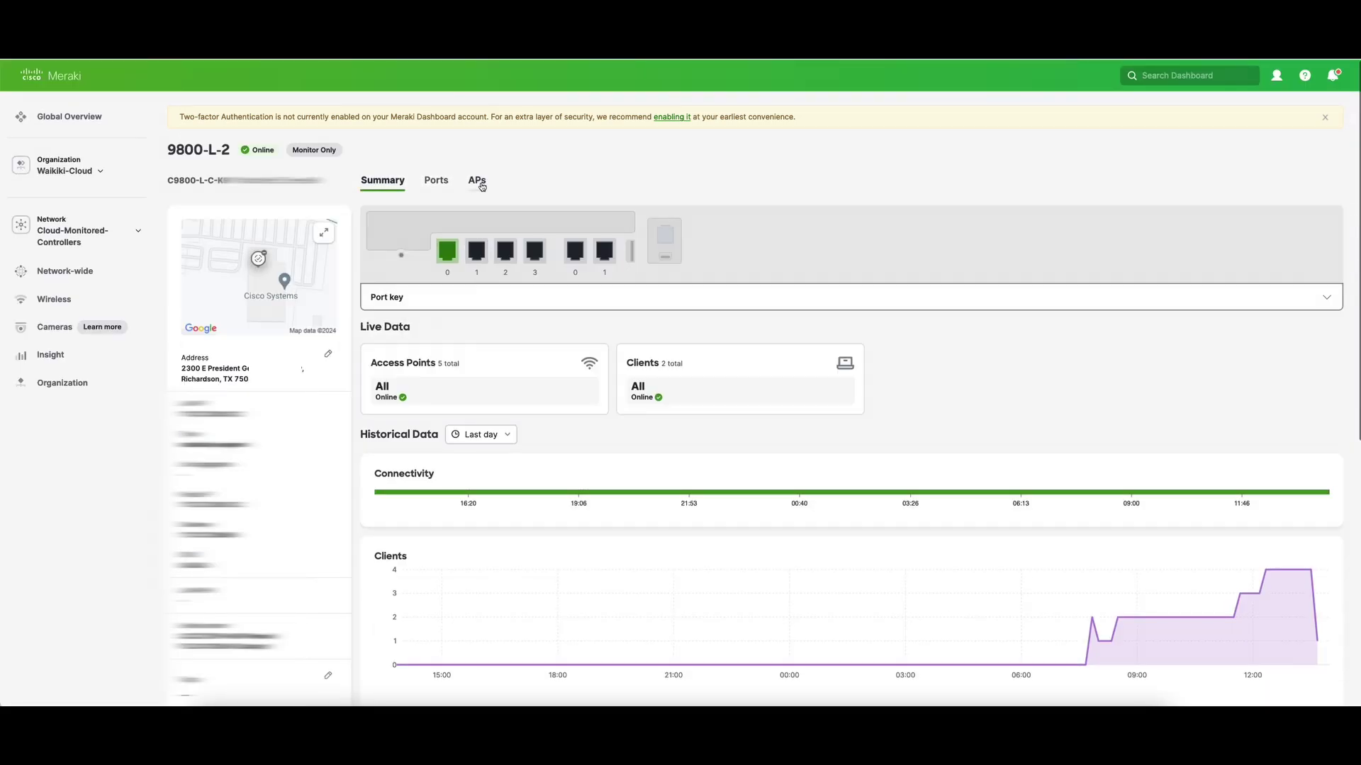
pyautogui.click(479, 183)
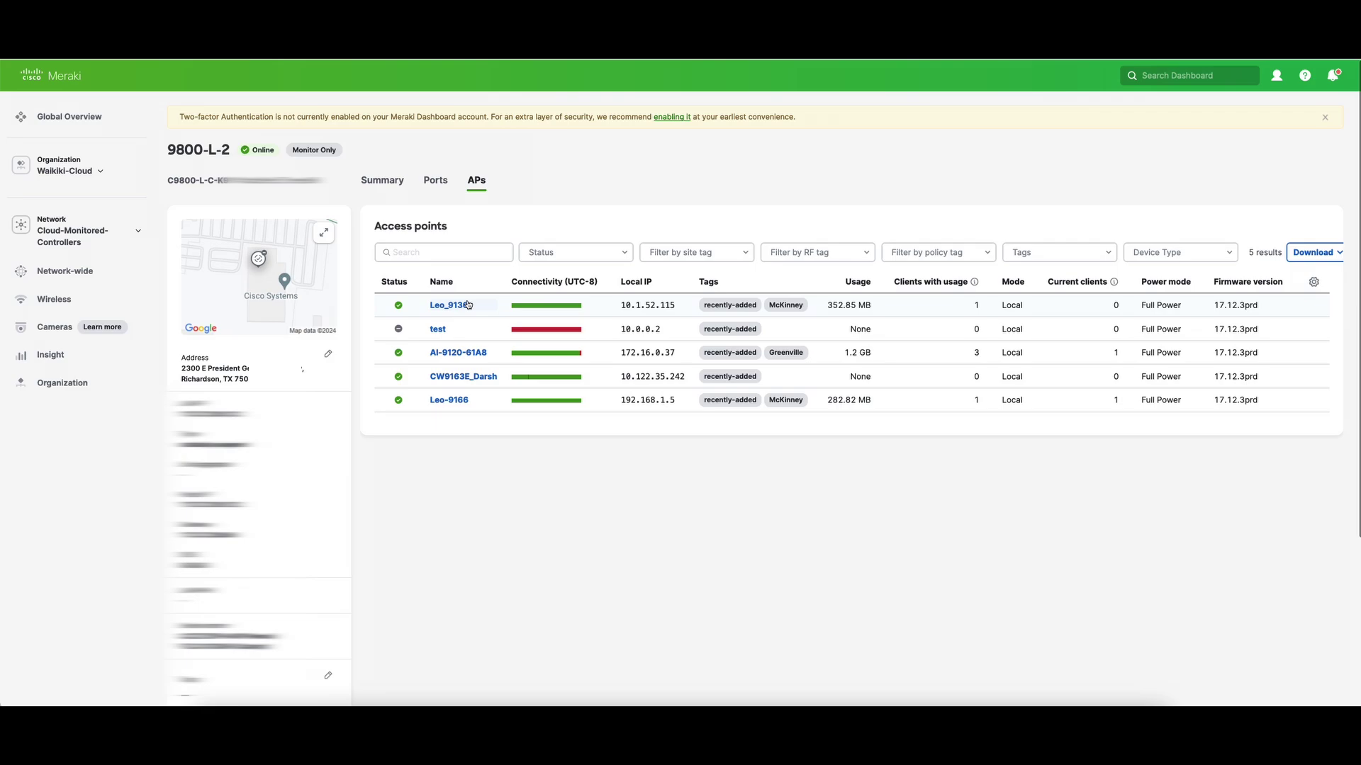
pyautogui.click(449, 401)
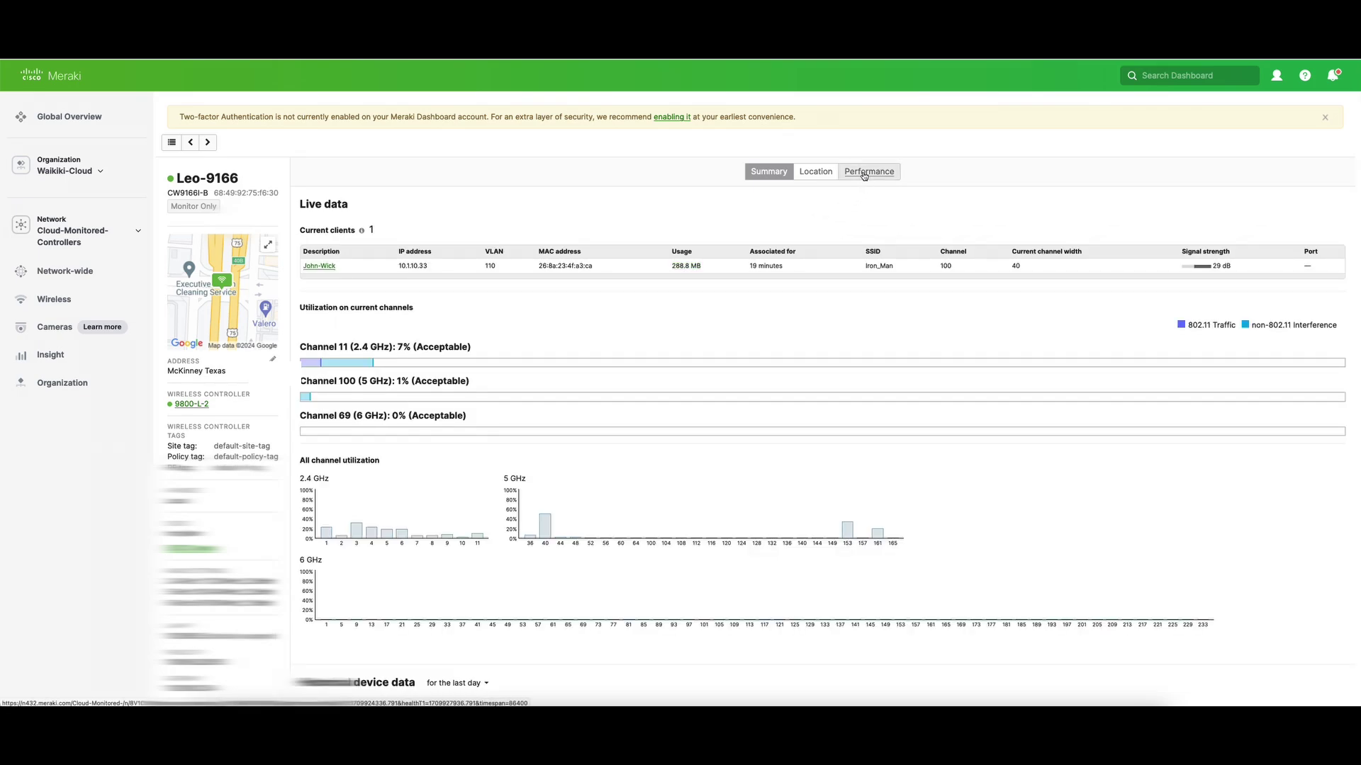
# Review Leo-9166's last-day Performance charts for usage, clients, signal, channel utilization and data rates
pyautogui.click(864, 175)
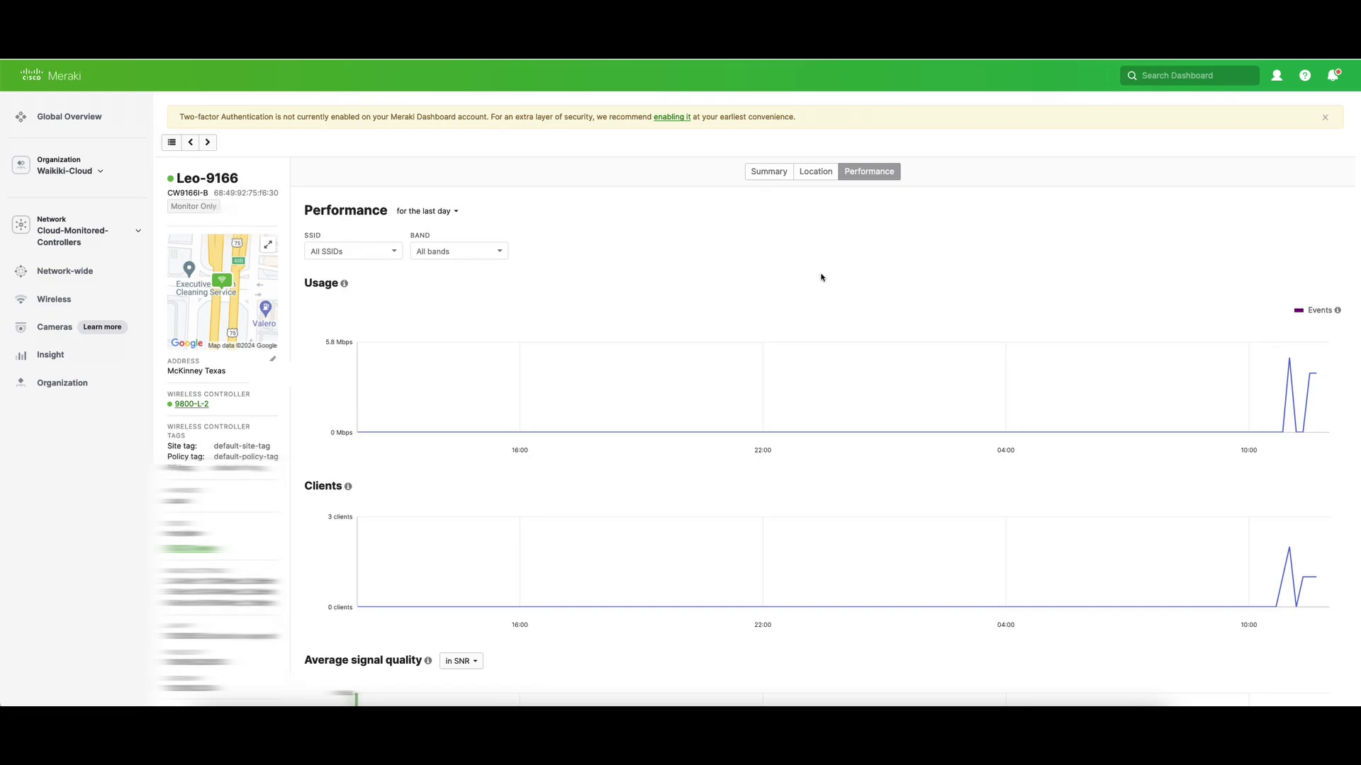
pyautogui.scroll(-5, 822, 277)
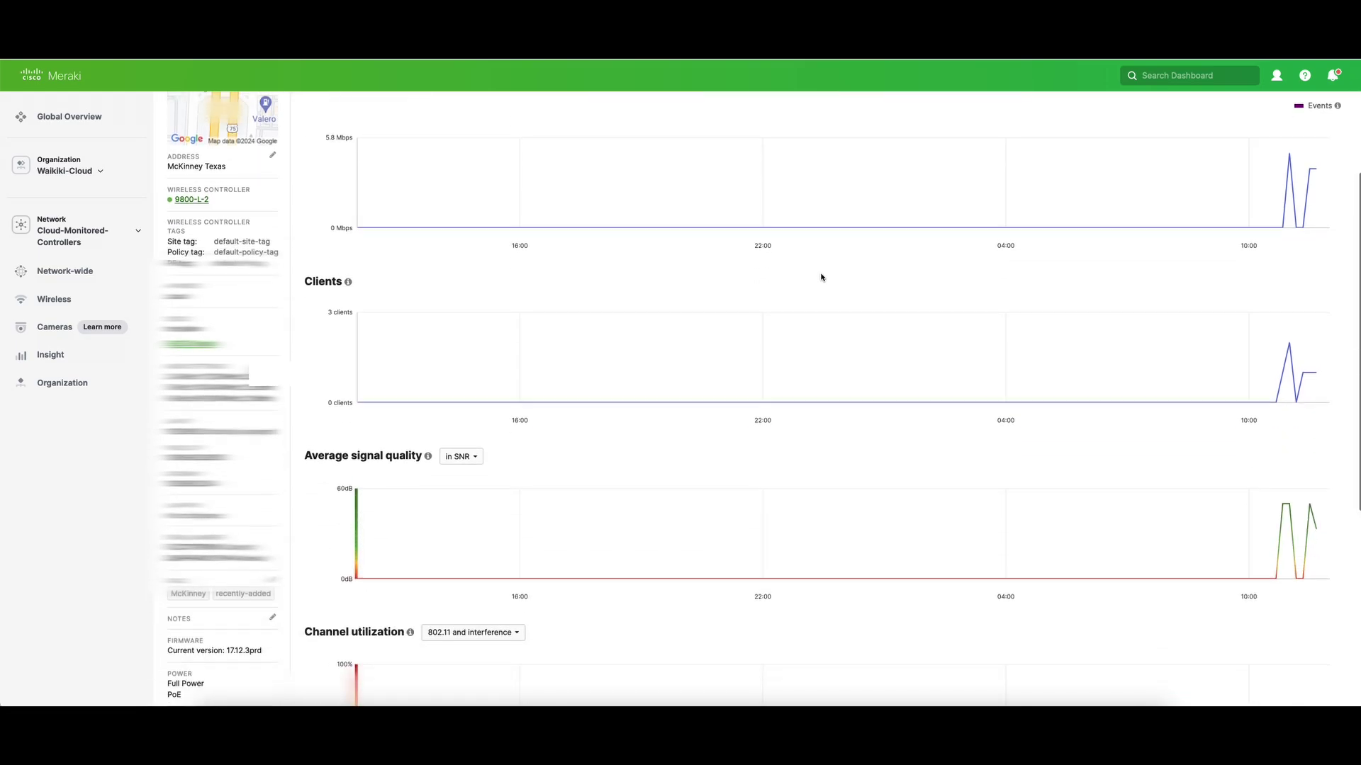
pyautogui.scroll(-8, 821, 277)
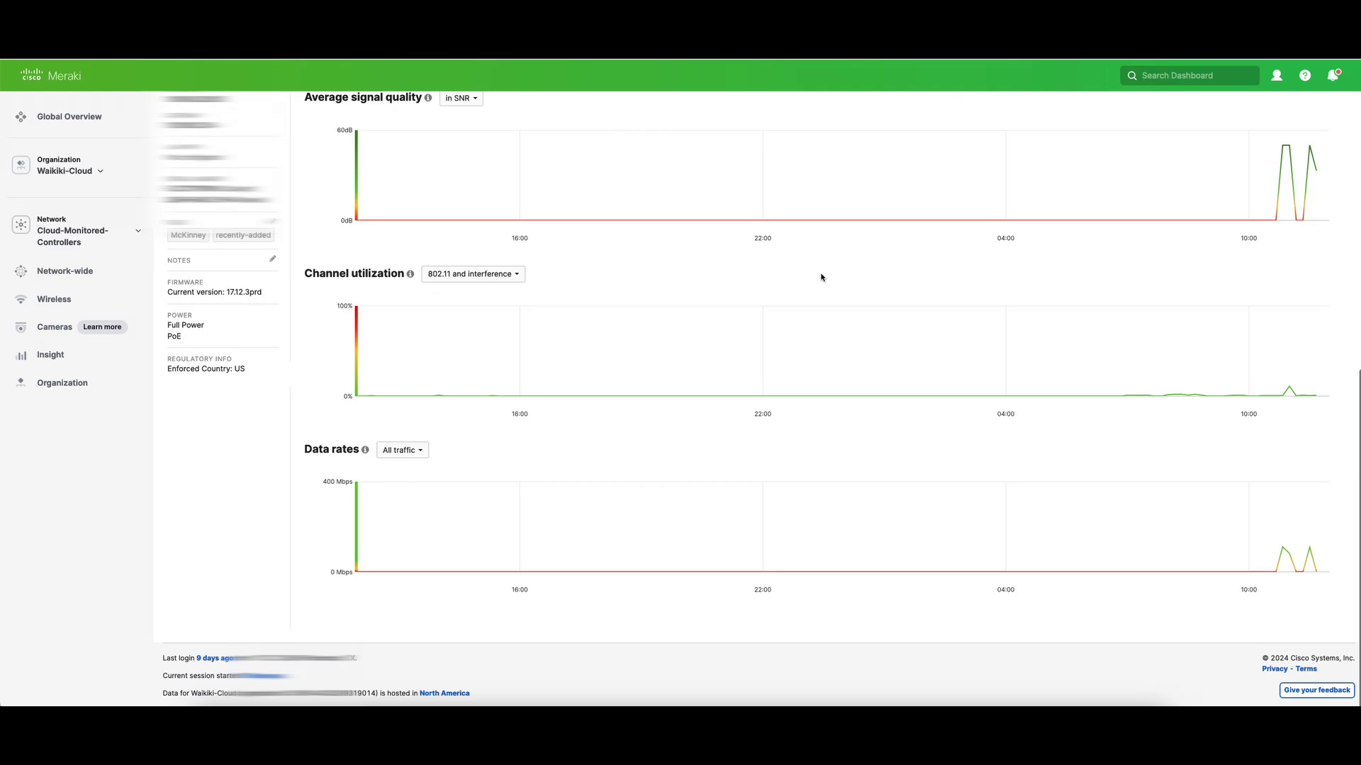
pyautogui.scroll(6, 821, 277)
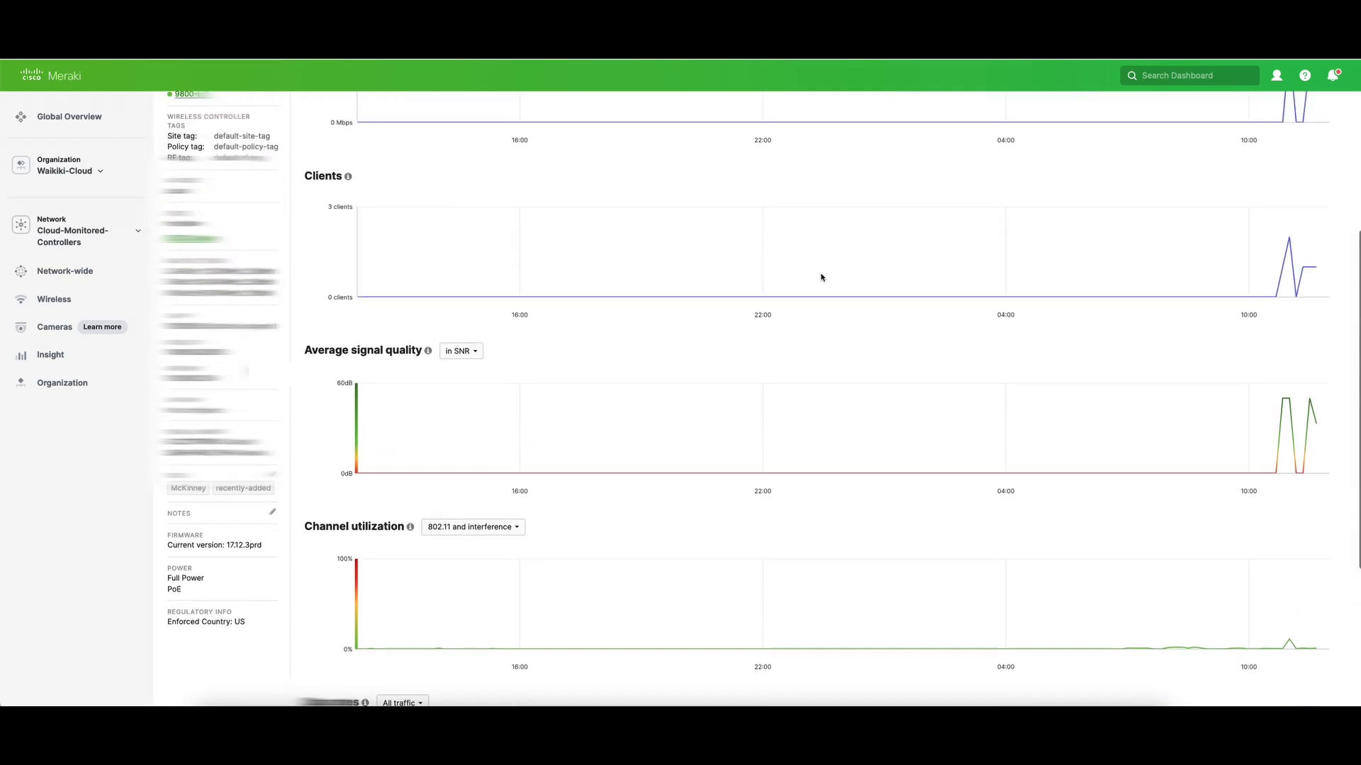
pyautogui.scroll(2, 808, 270)
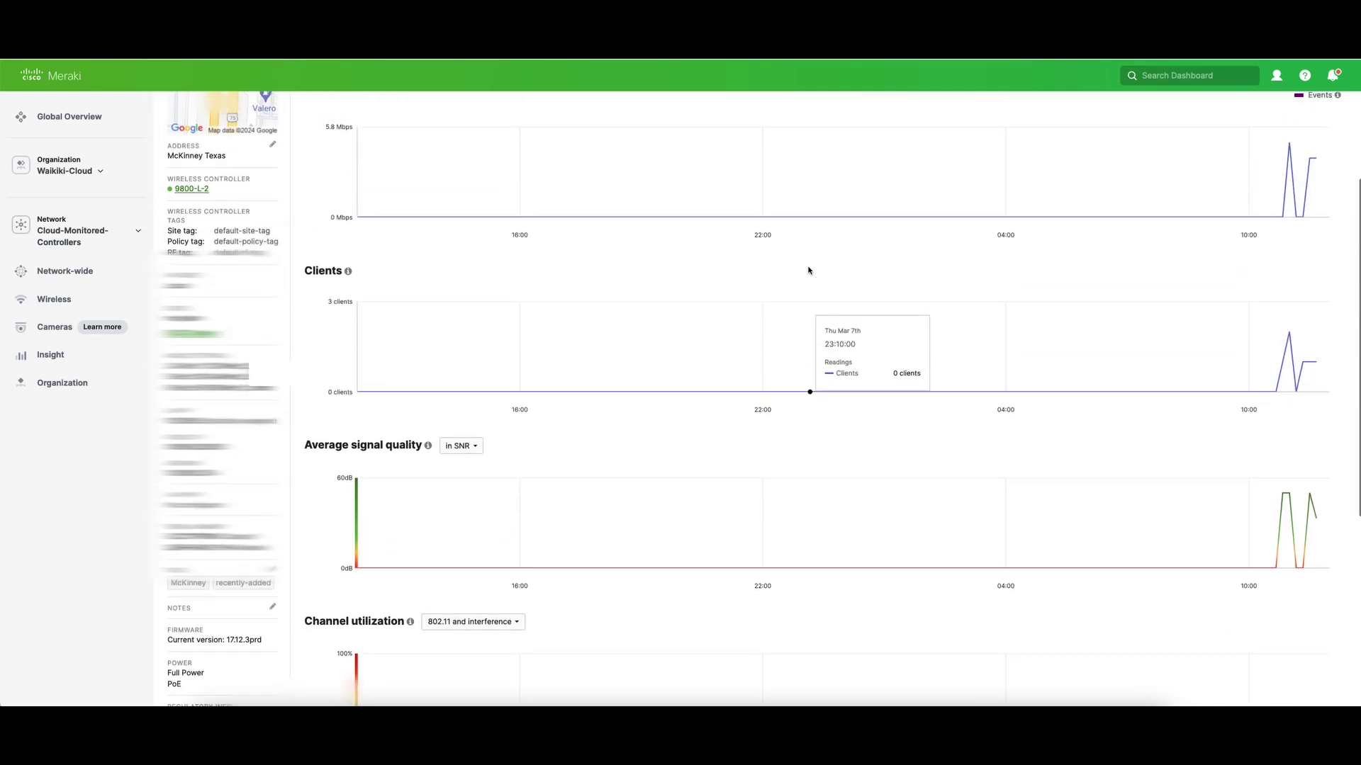
pyautogui.scroll(5, 809, 270)
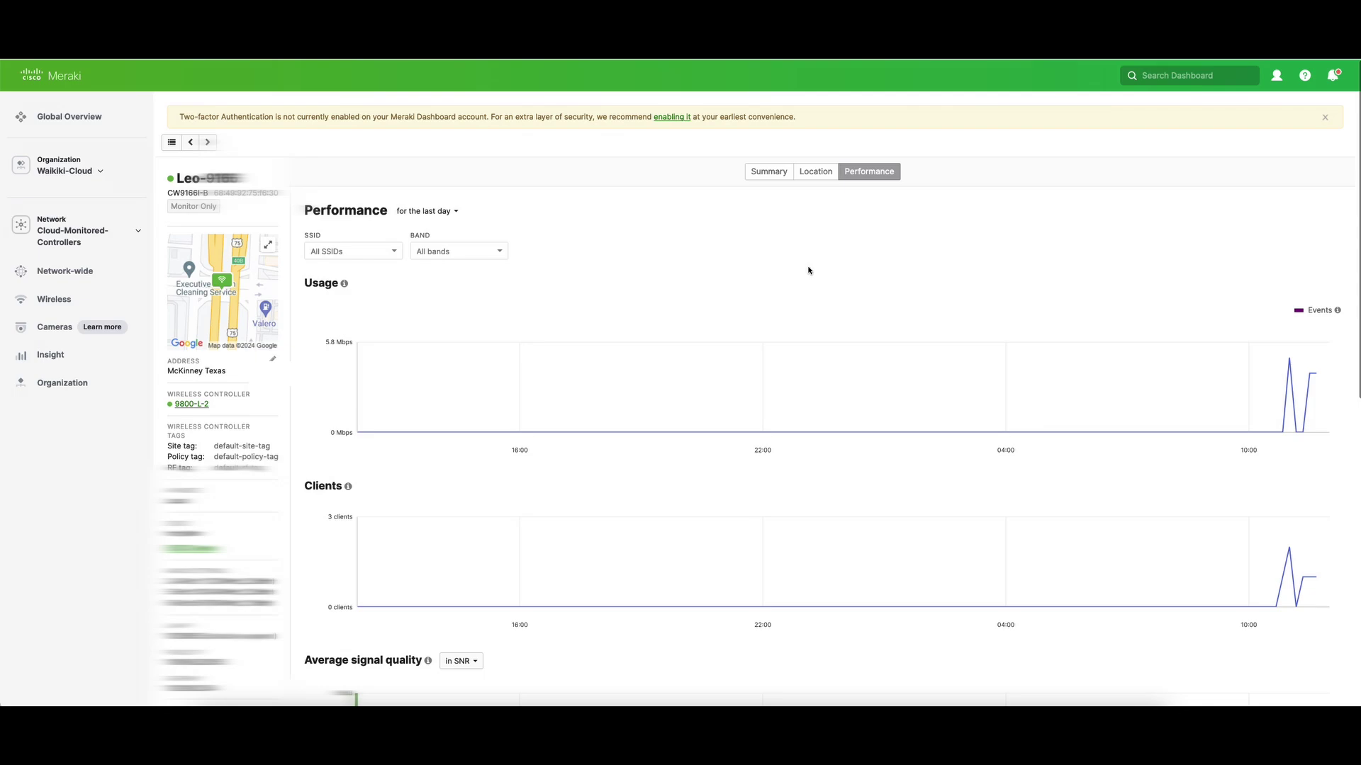
pyautogui.scroll(-2, 822, 278)
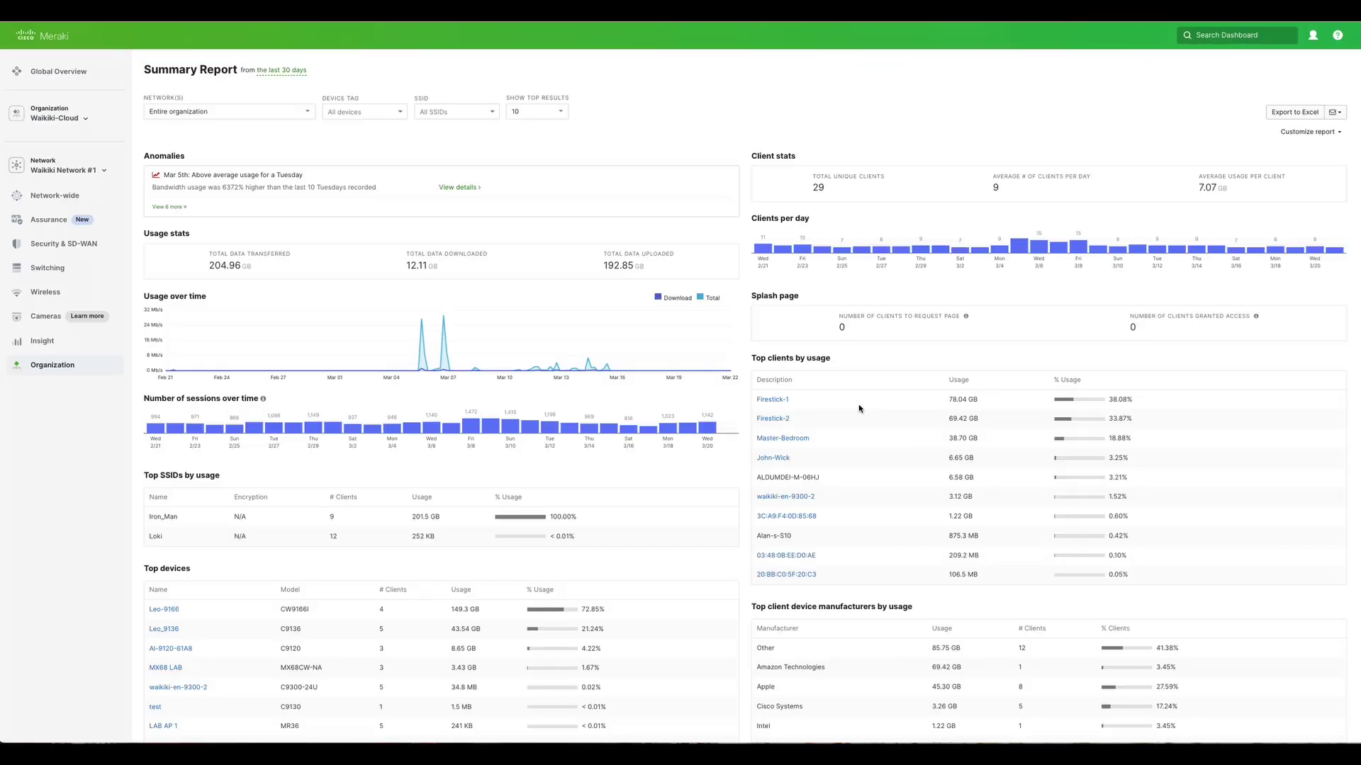
# Open the 30-day Summary Report and view the Mar 5th 6372% usage anomaly details
pyautogui.moveTo(59, 367)
pyautogui.click(458, 188)
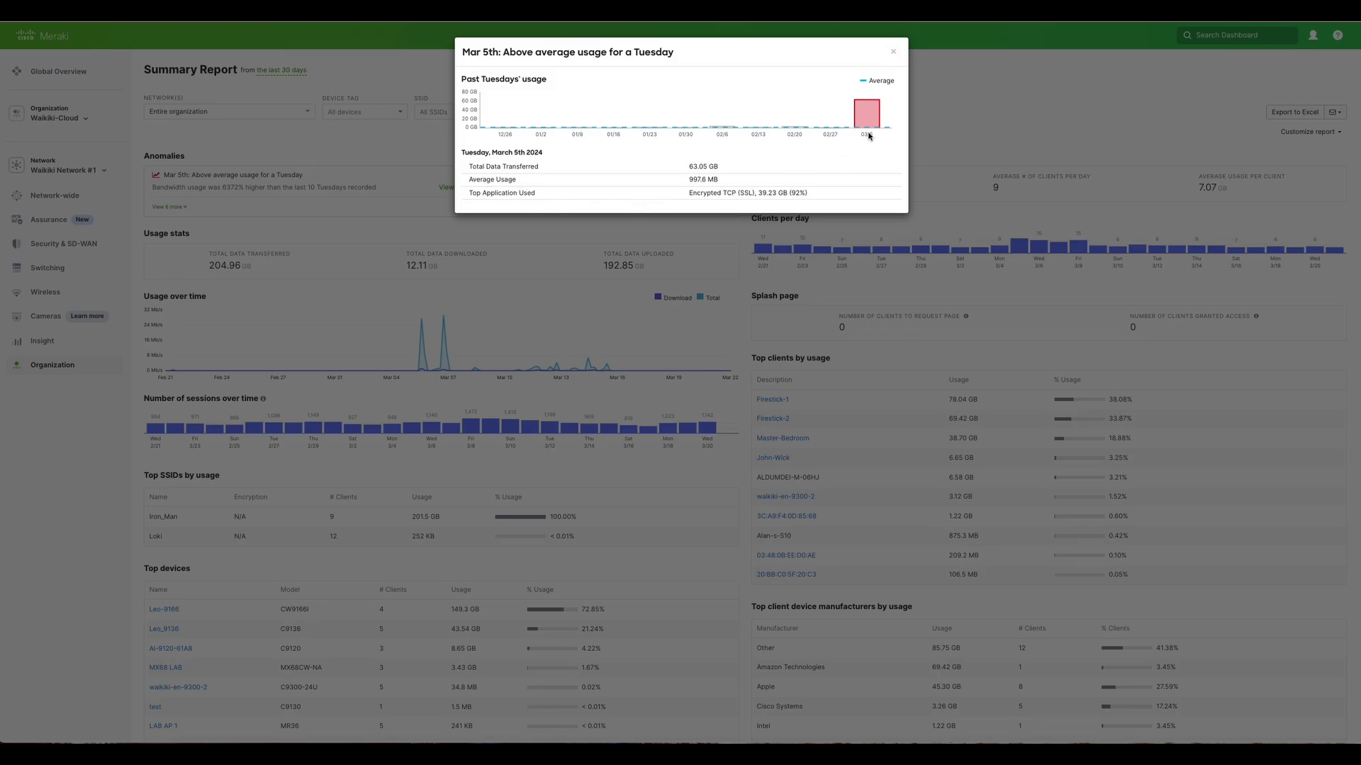
pyautogui.click(893, 55)
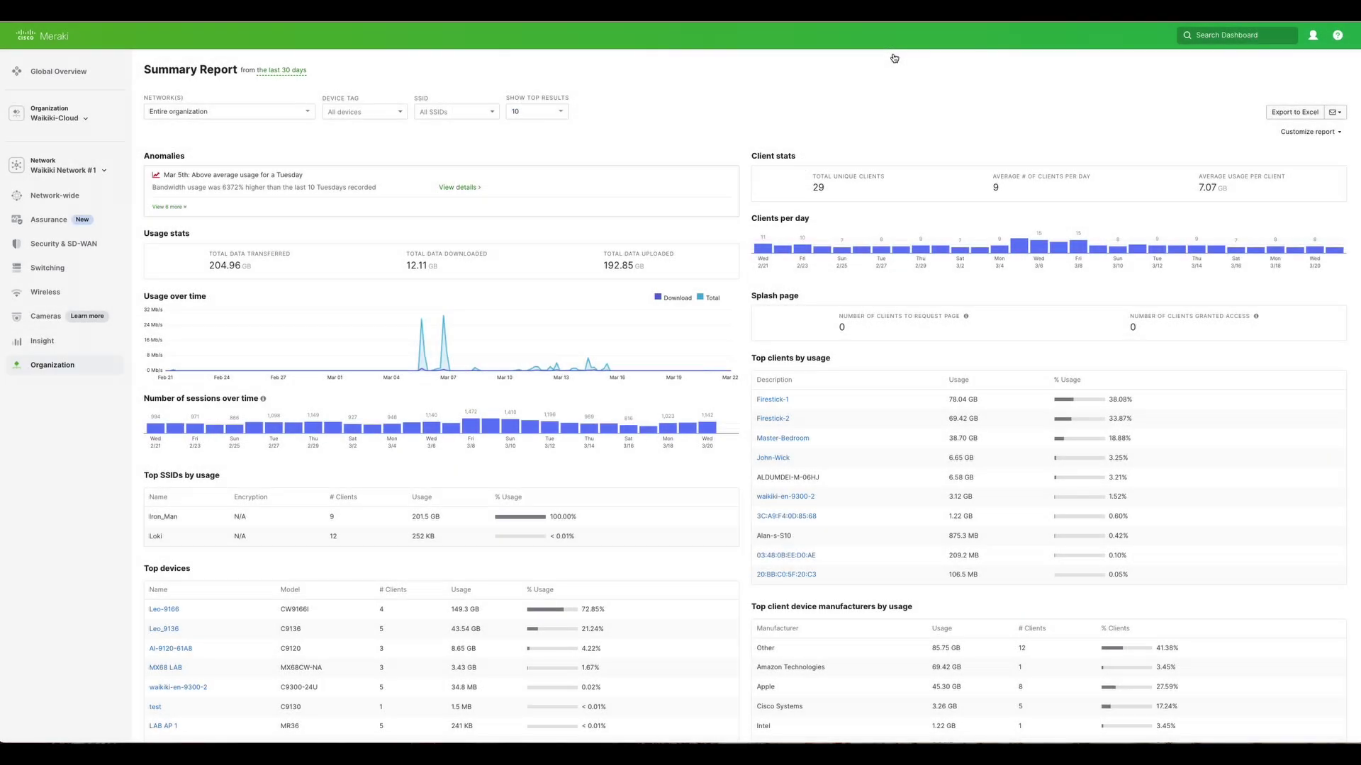
# Scope the Summary Report to the single network Cloud-Monitored-Controllers - wireless
pyautogui.click(309, 113)
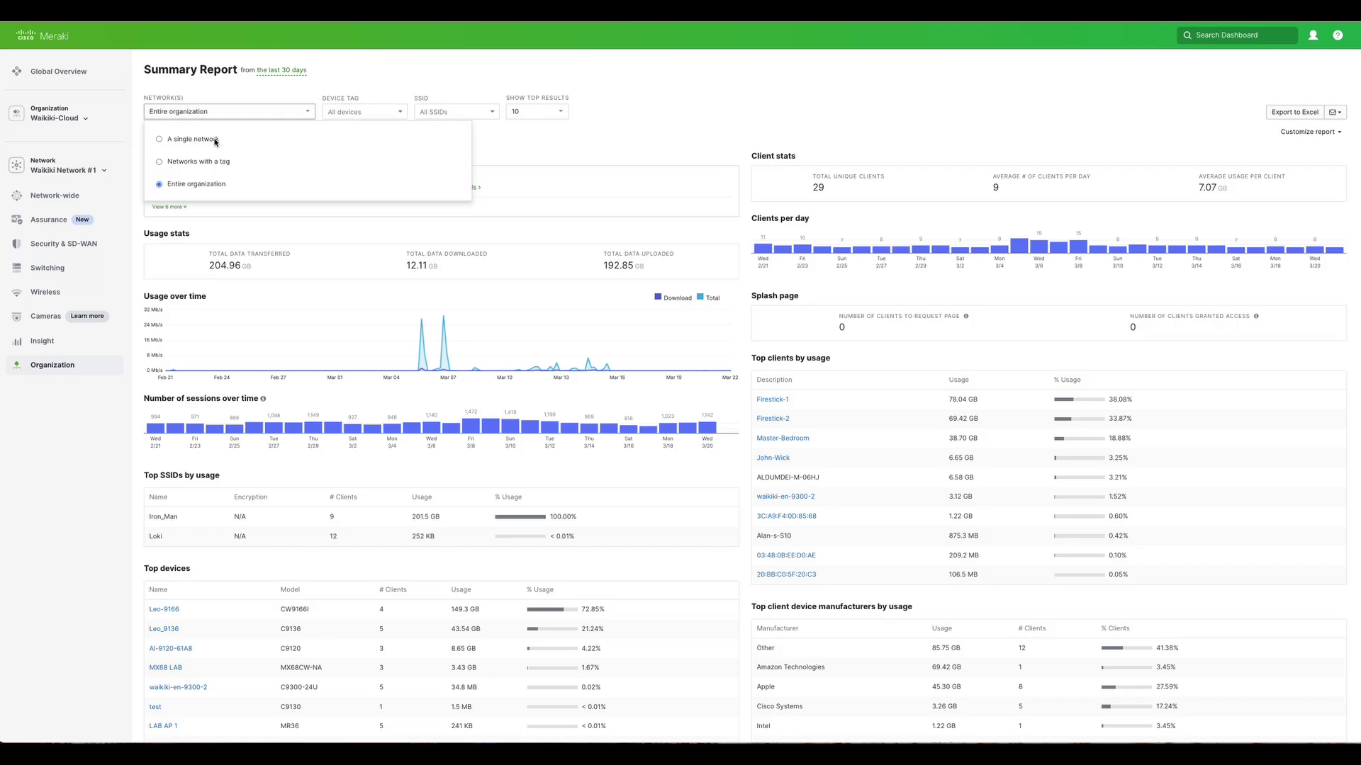
pyautogui.click(217, 140)
pyautogui.click(336, 172)
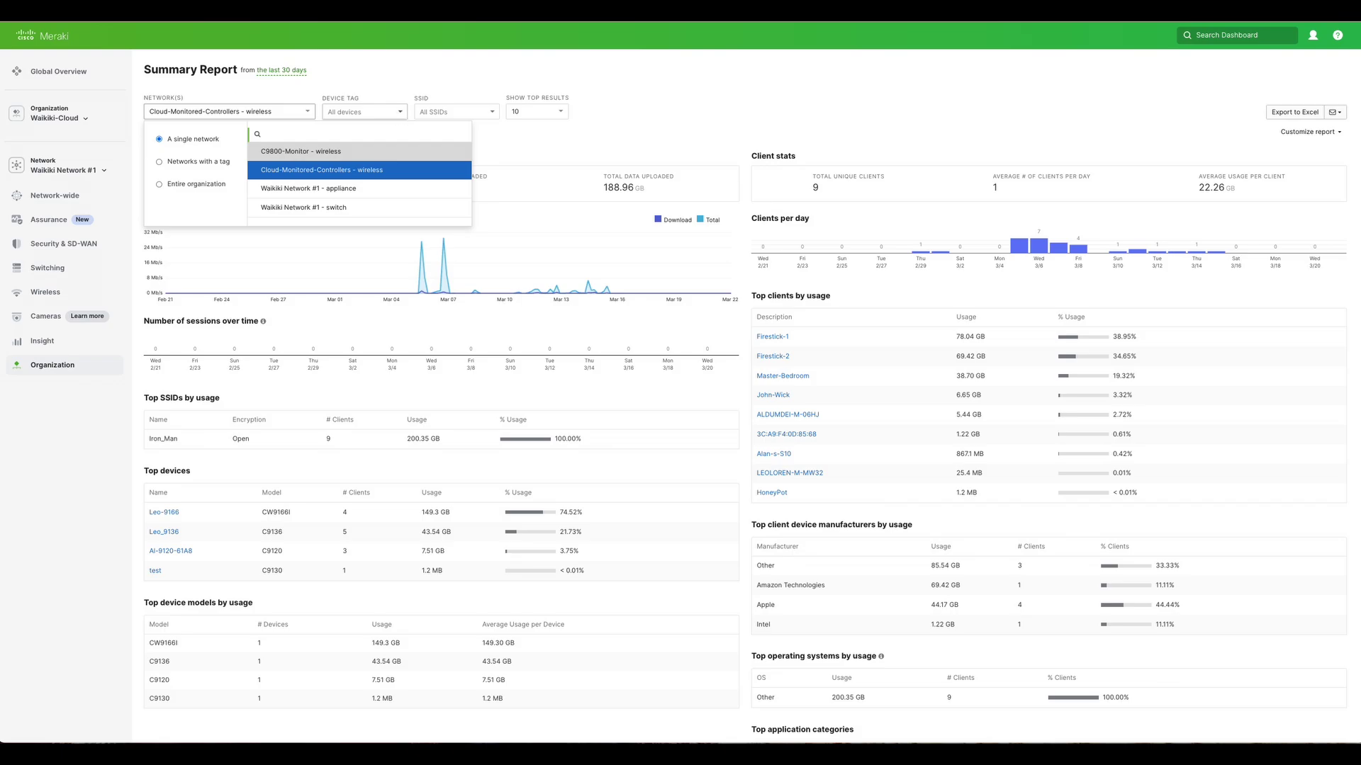
pyautogui.click(526, 168)
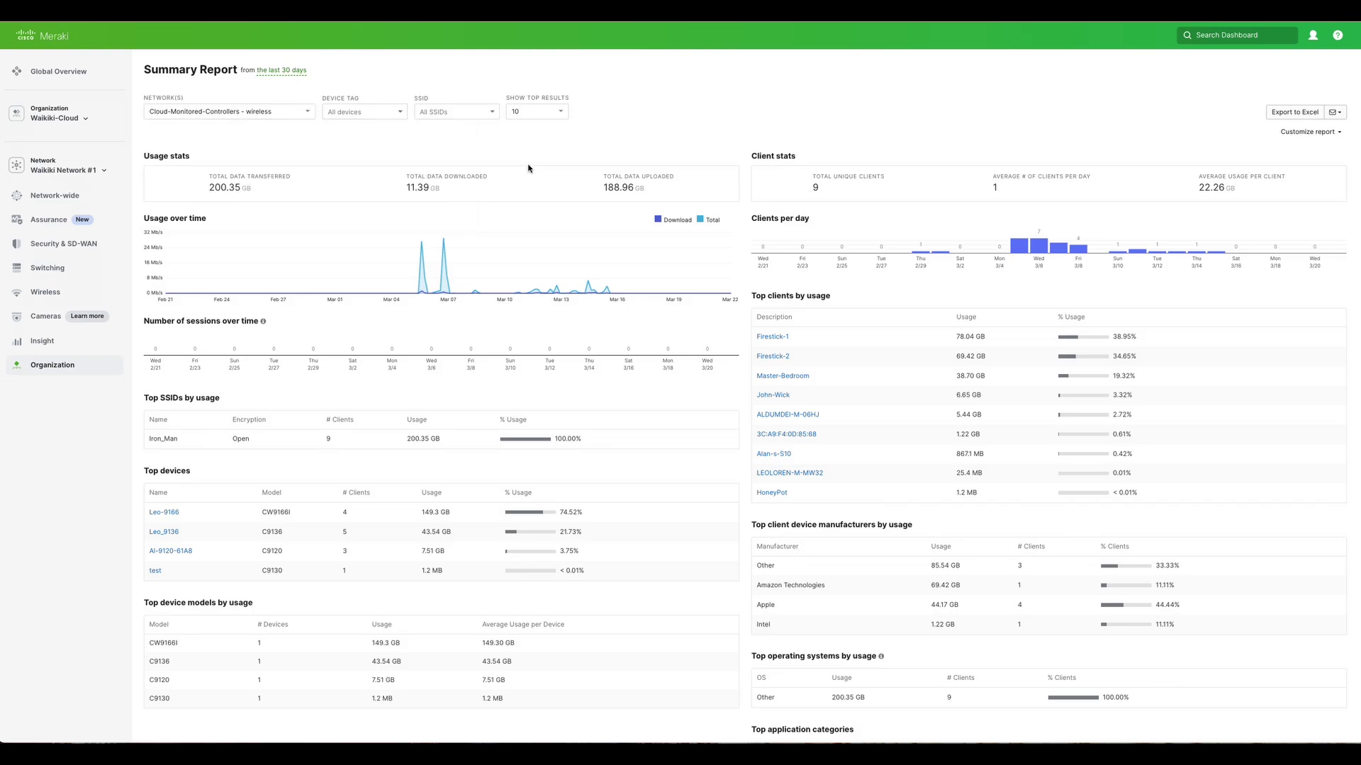
# Try the recently-added Device Tag filter, then clear it to cover all devices
pyautogui.click(383, 113)
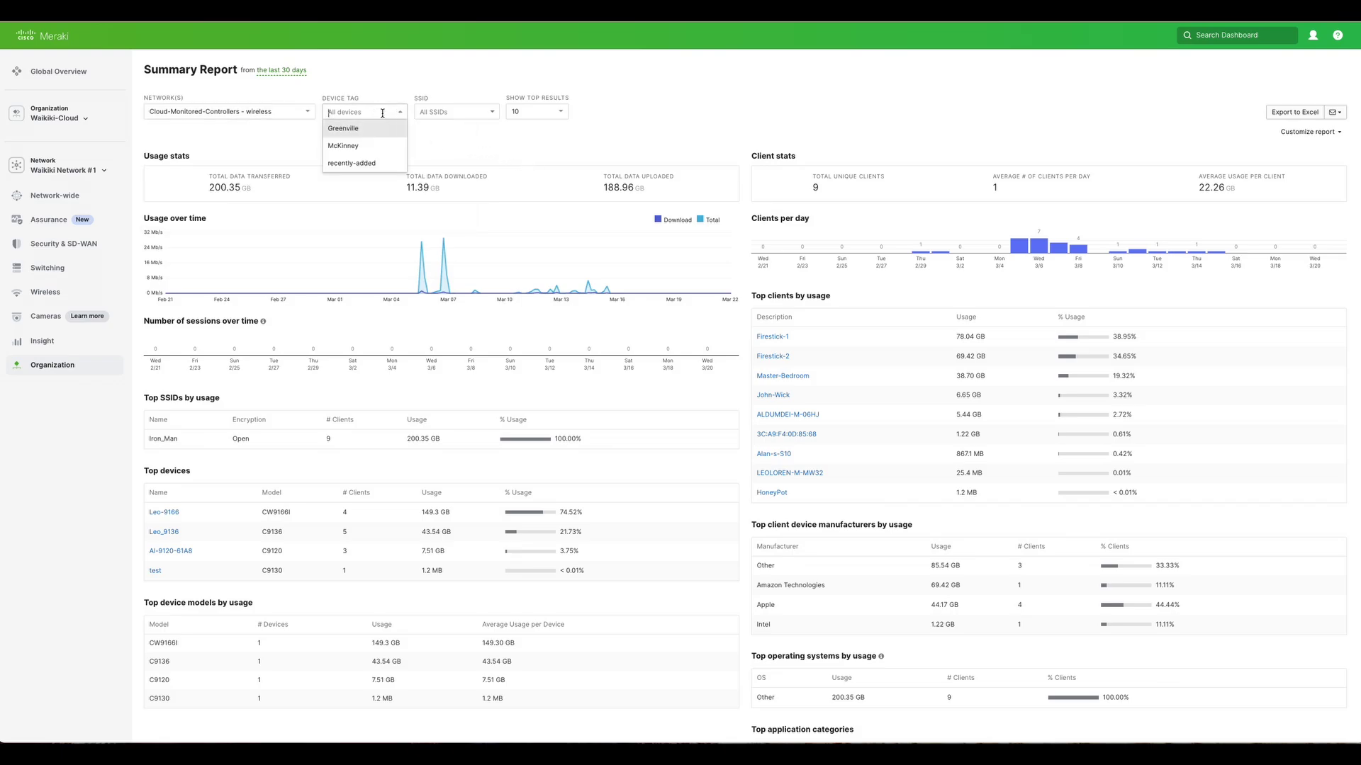
pyautogui.click(358, 165)
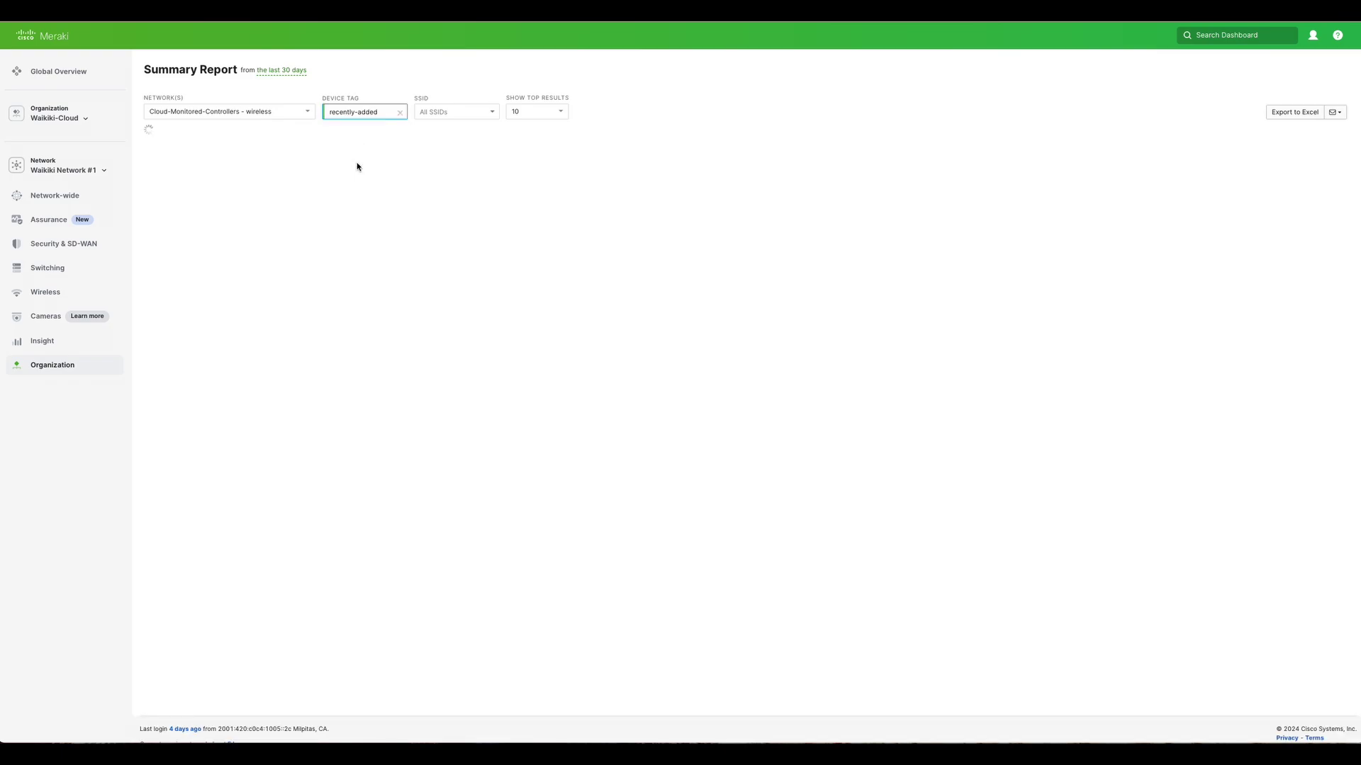
pyautogui.click(400, 112)
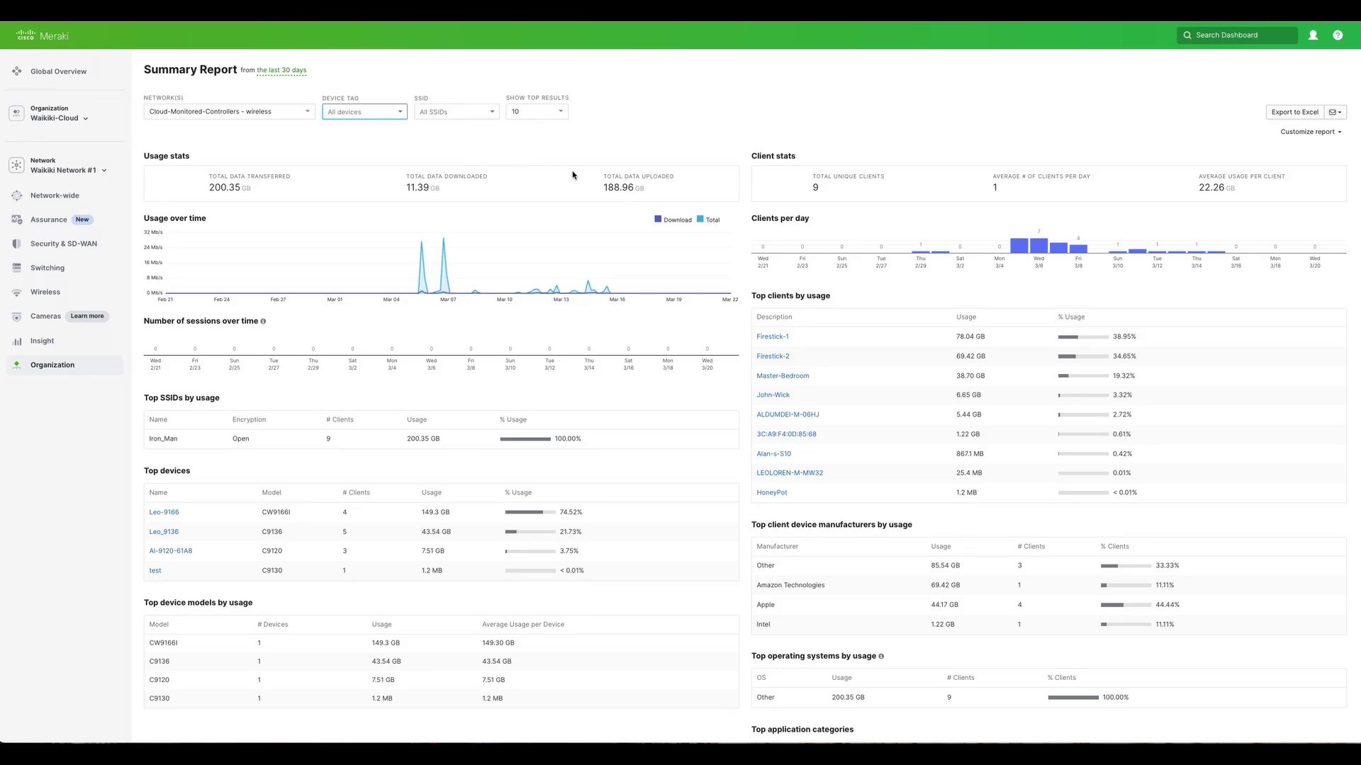
# Preview the Customize report sections and the email and scheduling options without changing them
pyautogui.click(1331, 135)
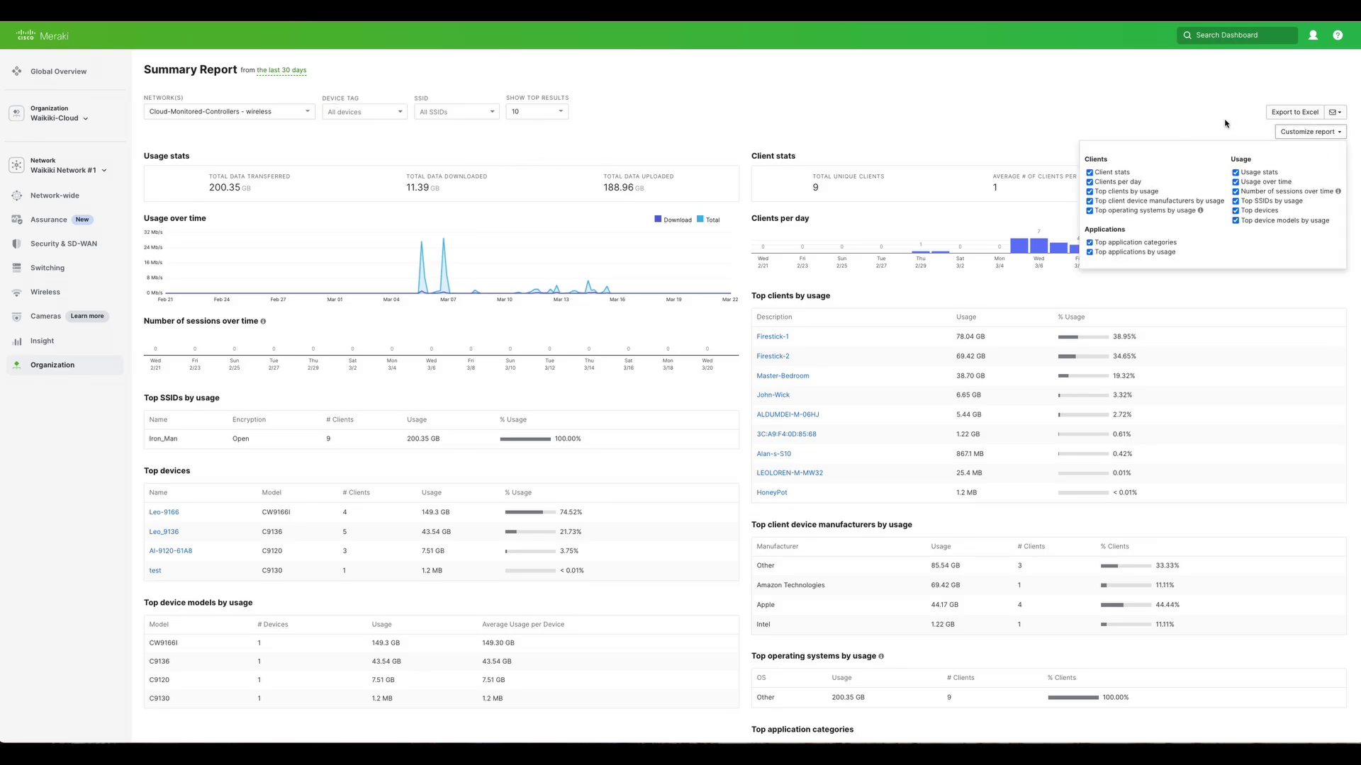
pyautogui.click(1171, 138)
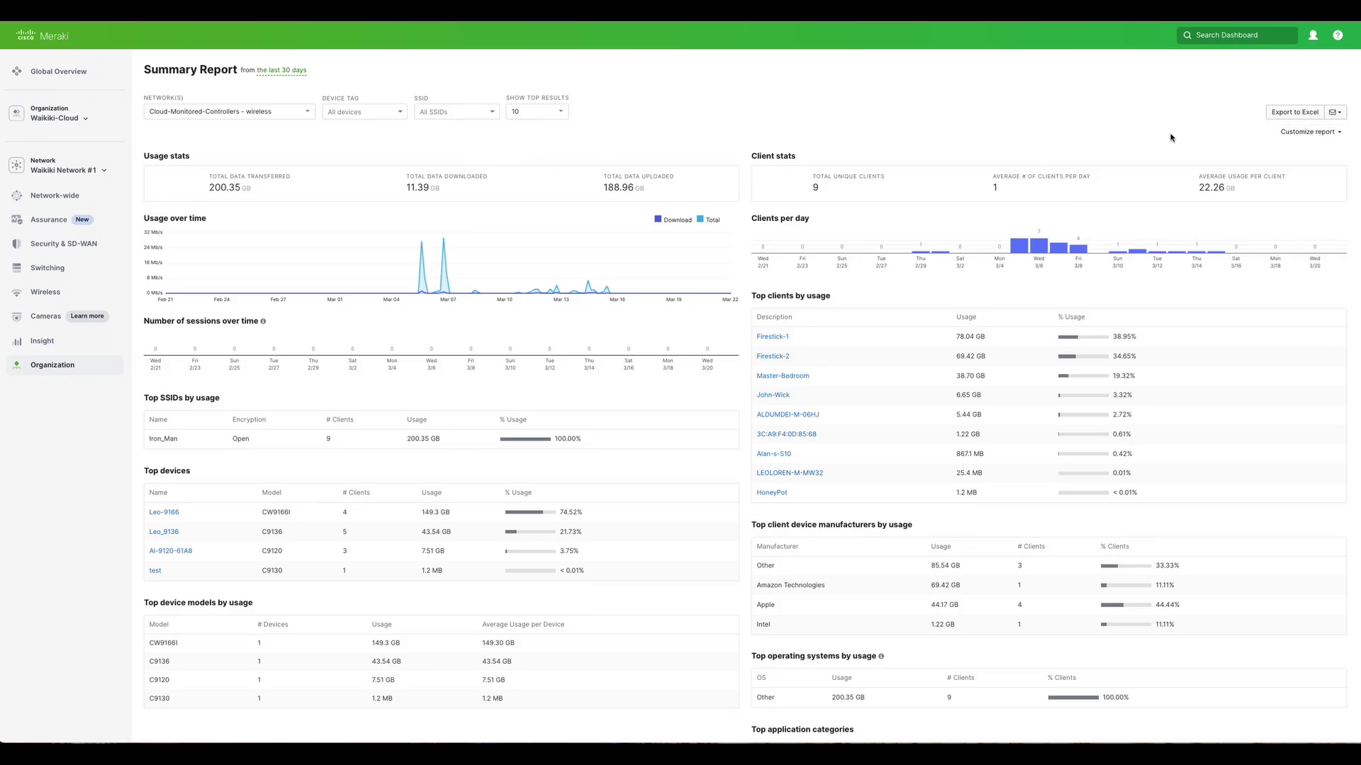
pyautogui.click(1338, 114)
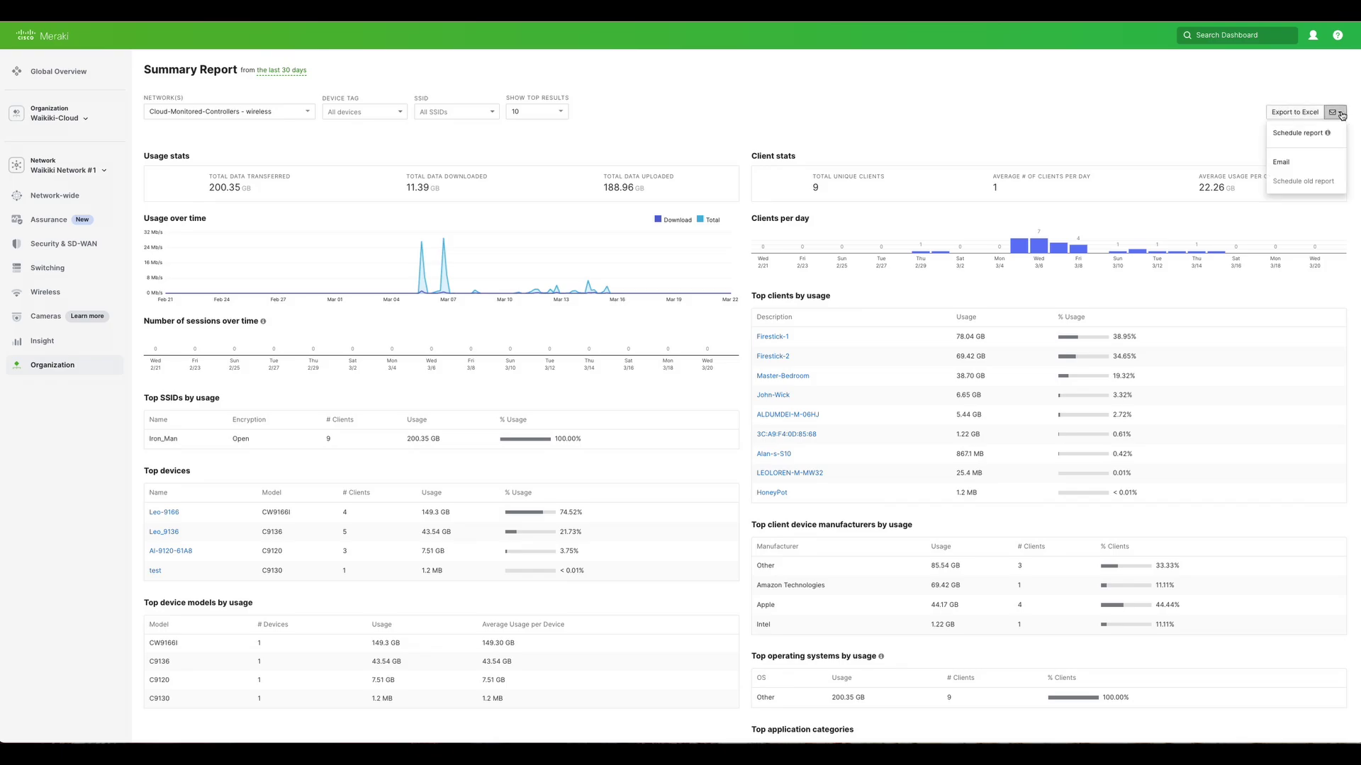
pyautogui.click(1148, 122)
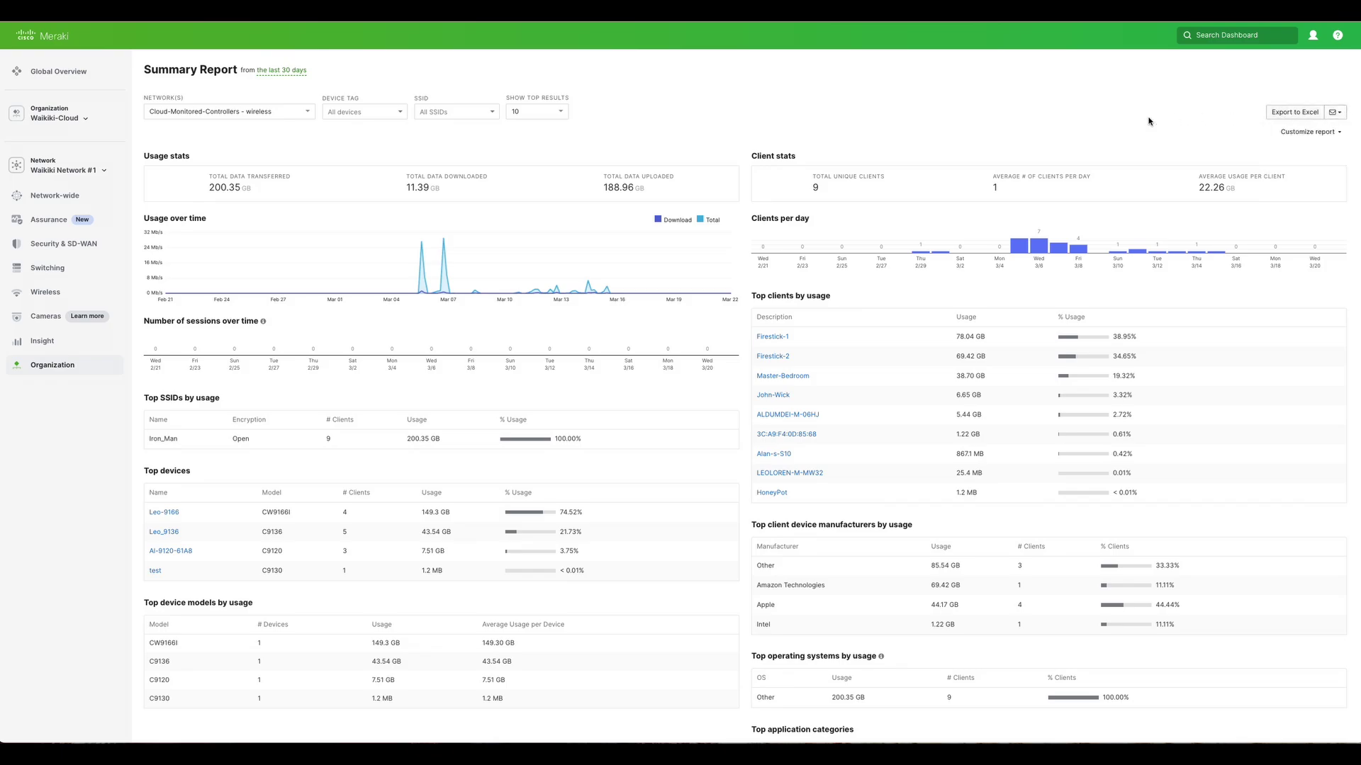